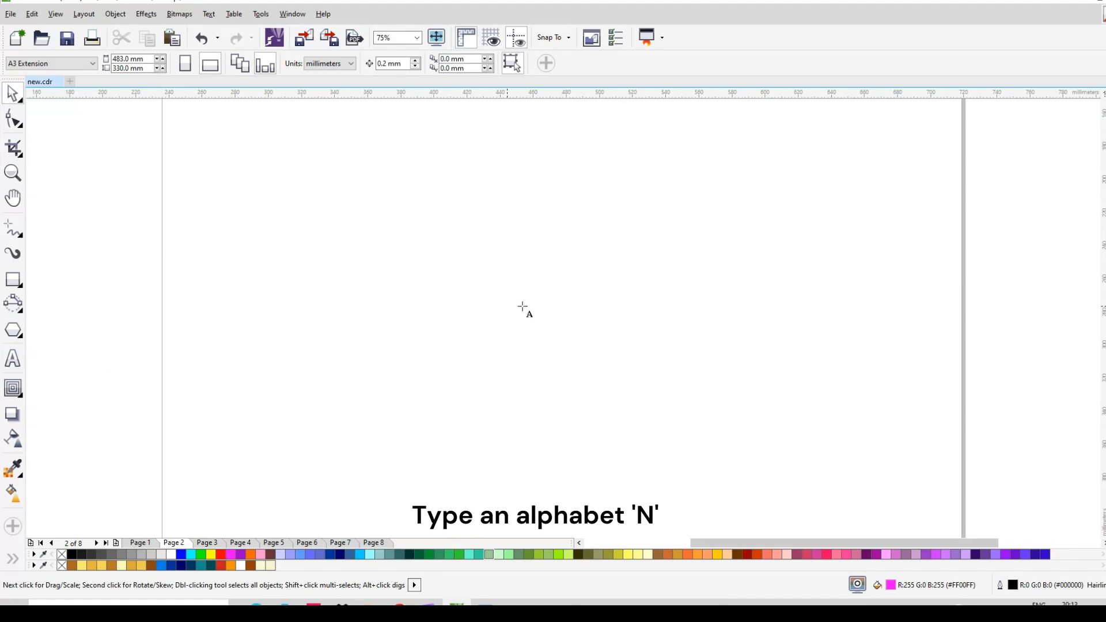
- Add the letter N as artistic text on the page and enlarge it to about 61 × 77 mm
click(523, 304)
text(N)
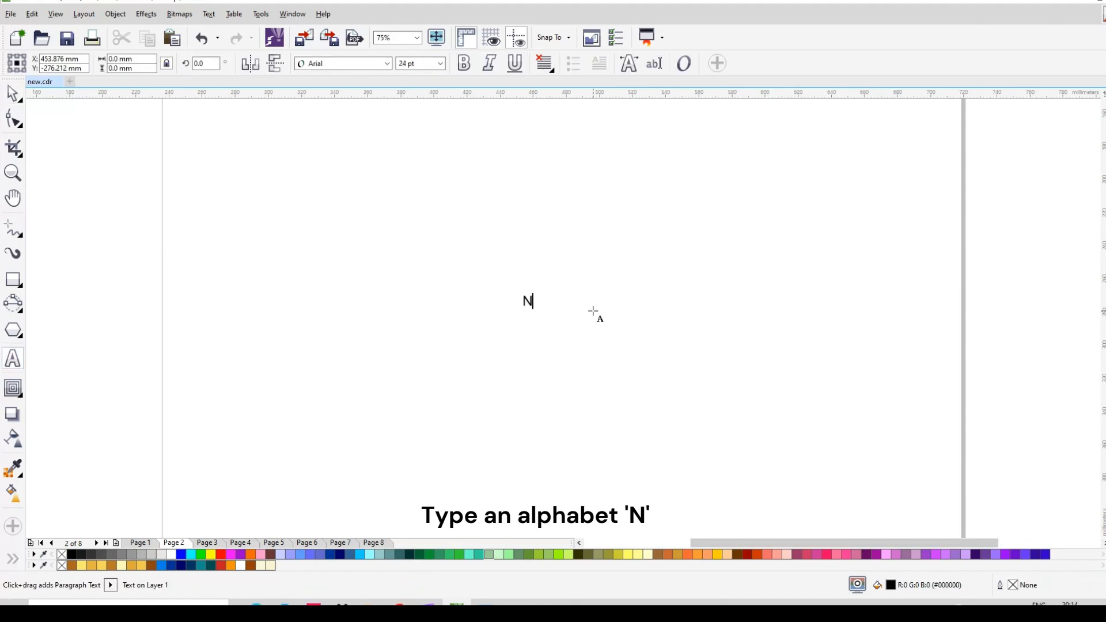
key(ctrl+space)
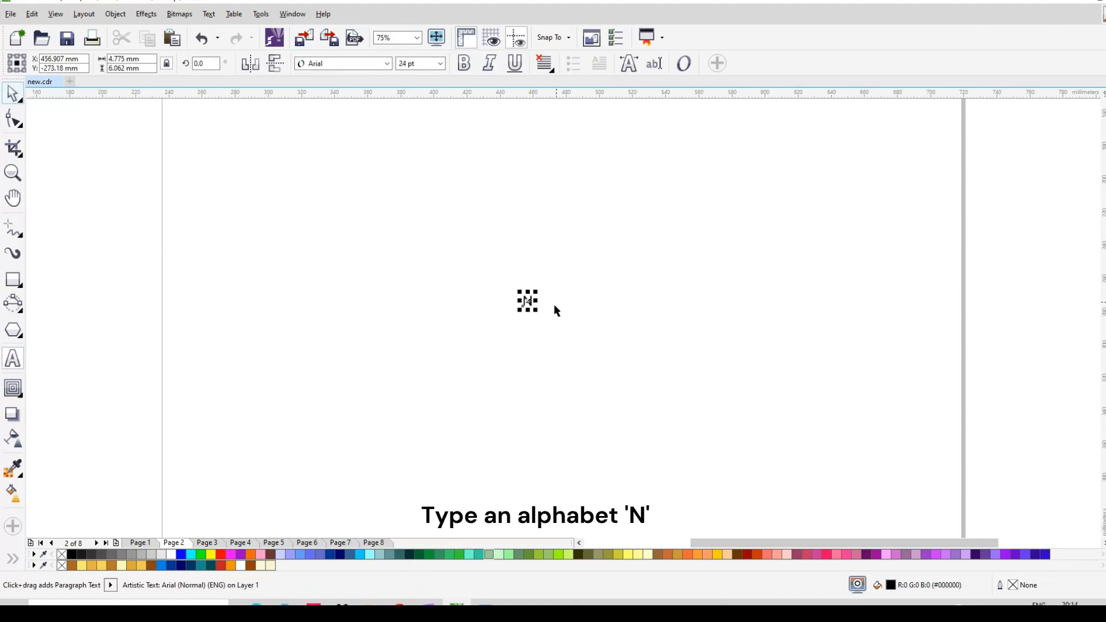
drag(535, 310, 583, 383)
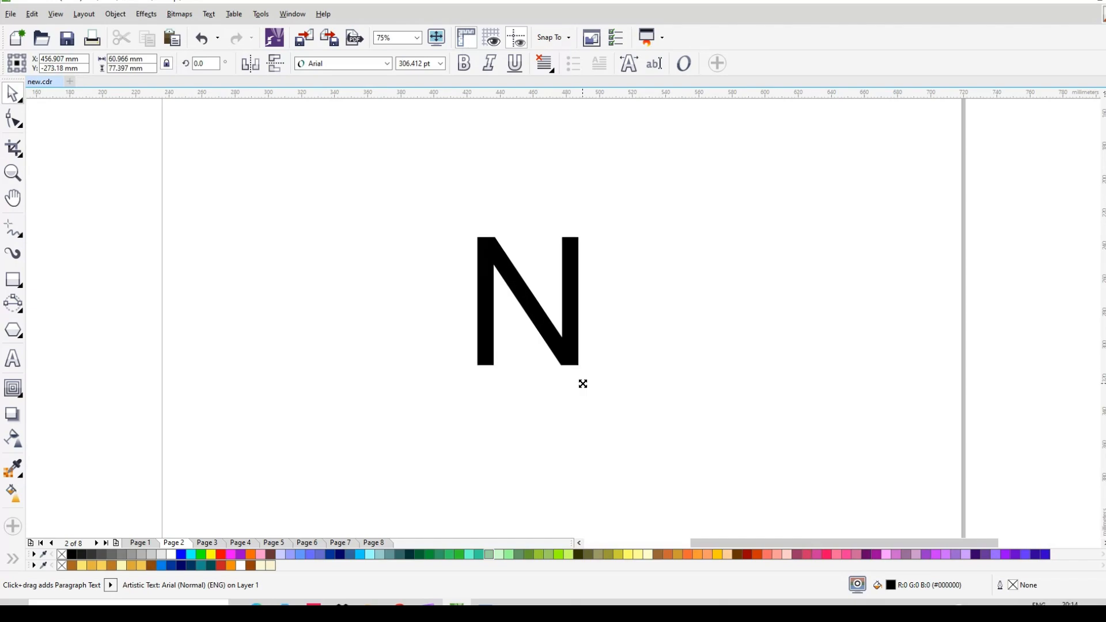
key(Escape)
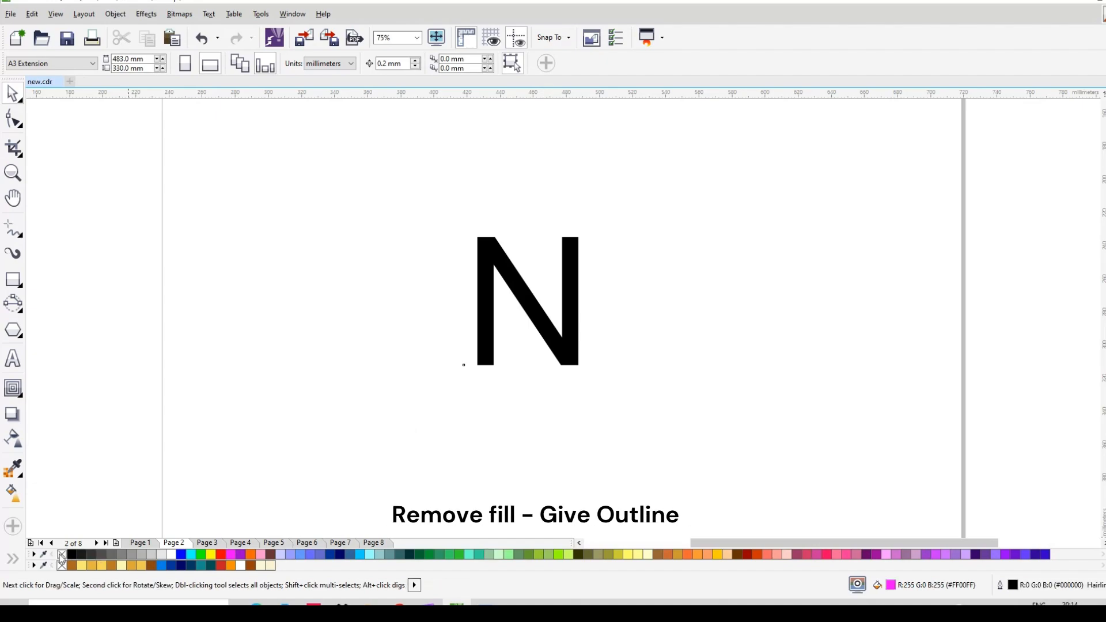
- Remove the letter N's fill, give it a black outline and convert it to curves
click(554, 354)
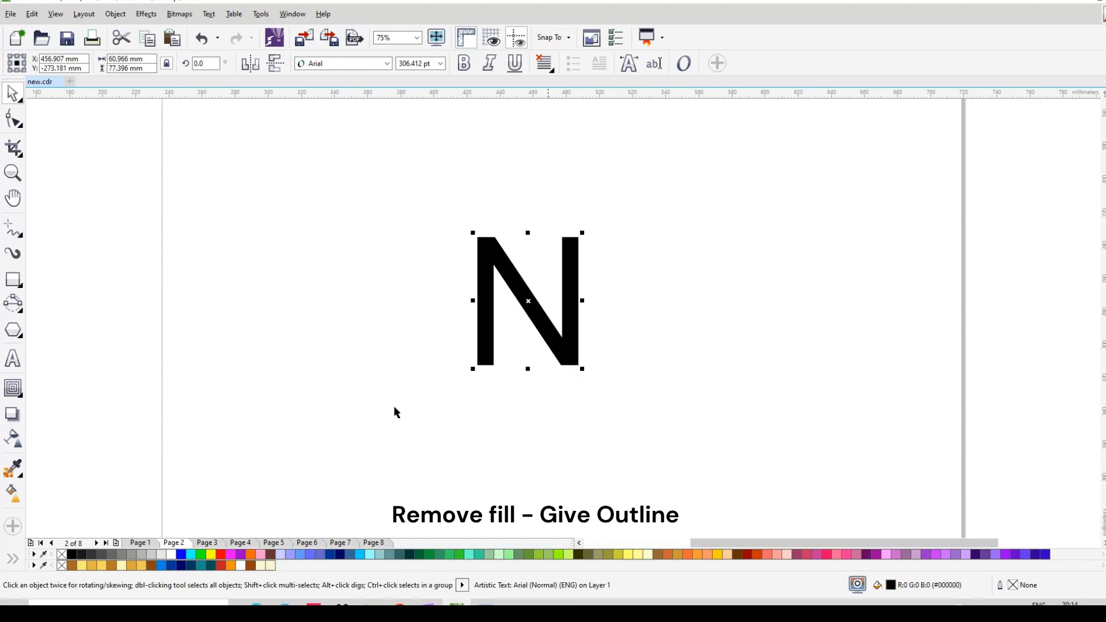
click(61, 555)
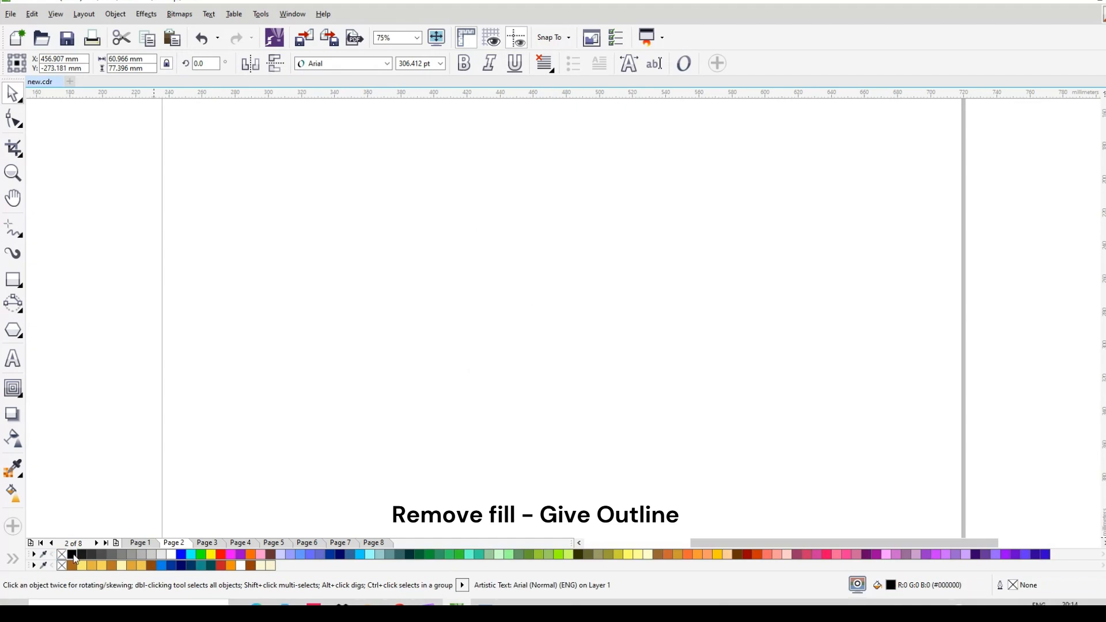
right_click(74, 556)
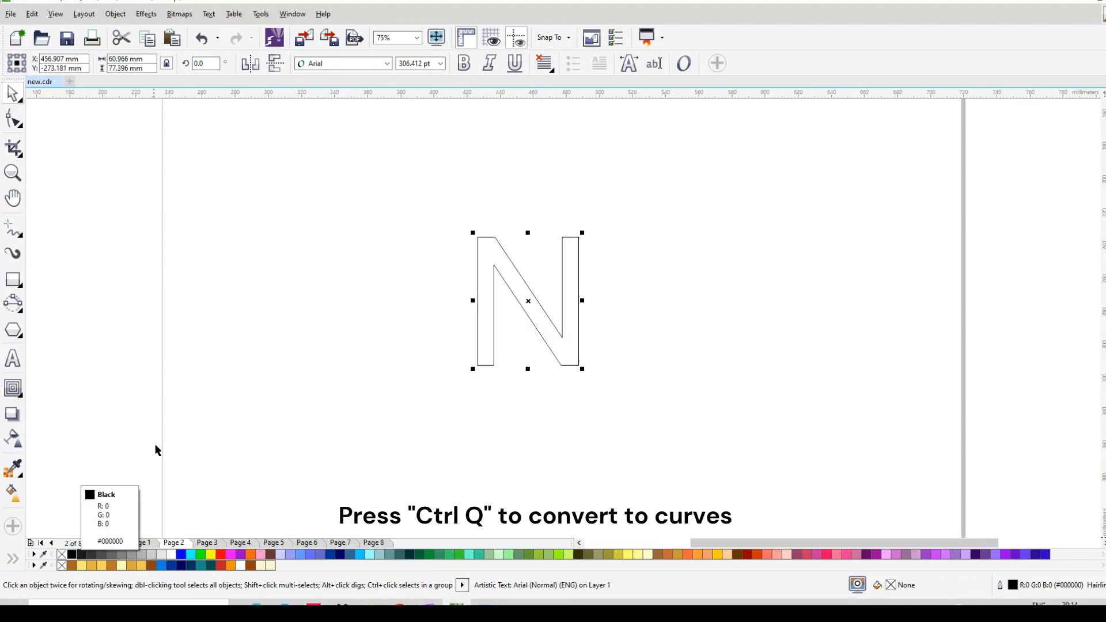
scroll(512, 255, up, 2)
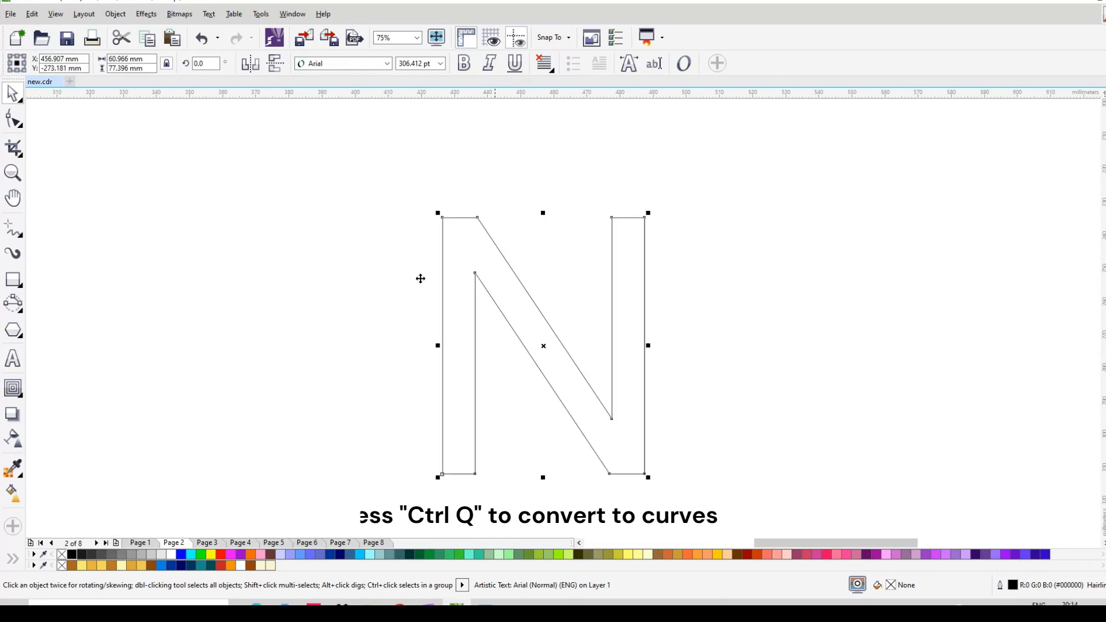
key(ctrl+q)
- Draw a straight line about 9.8 mm long across the base of the N's first leg and move it clear of the letter
click(16, 236)
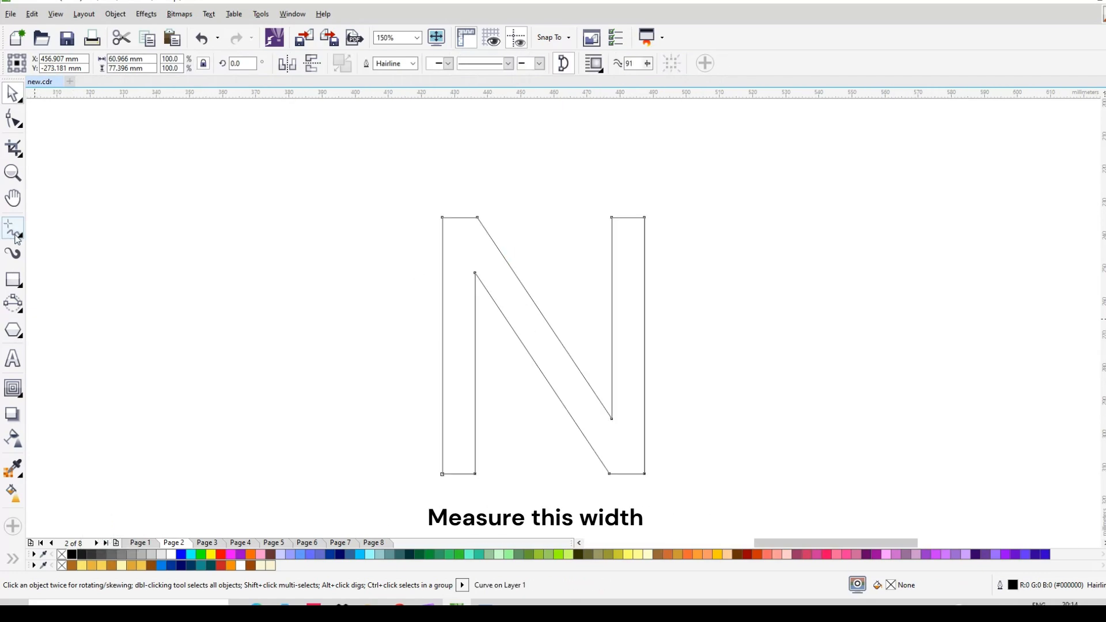
key(Escape)
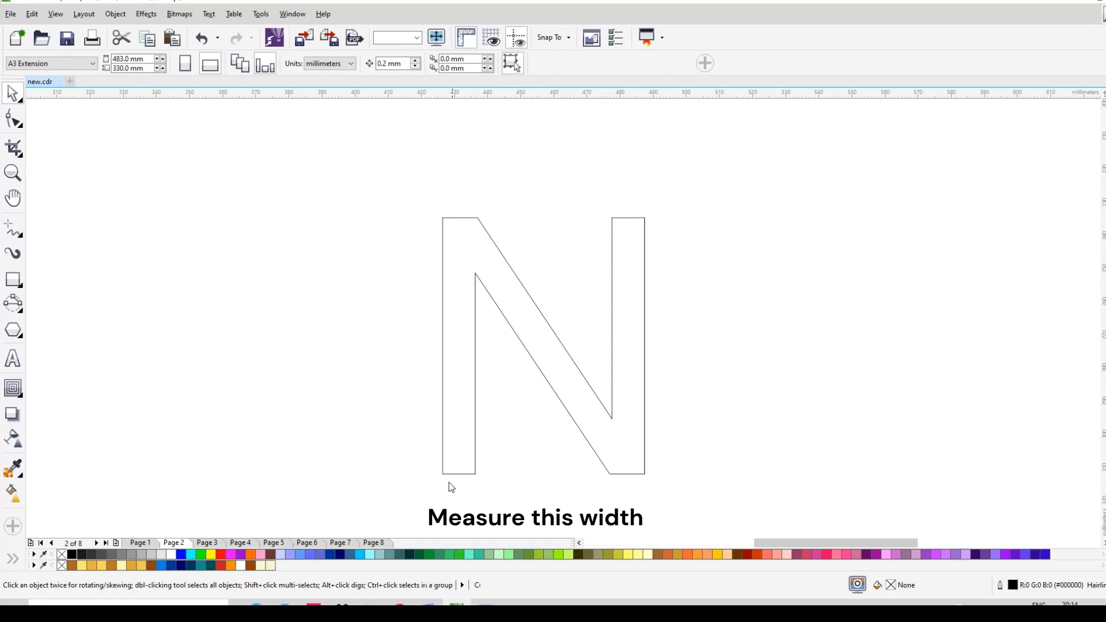
click(442, 474)
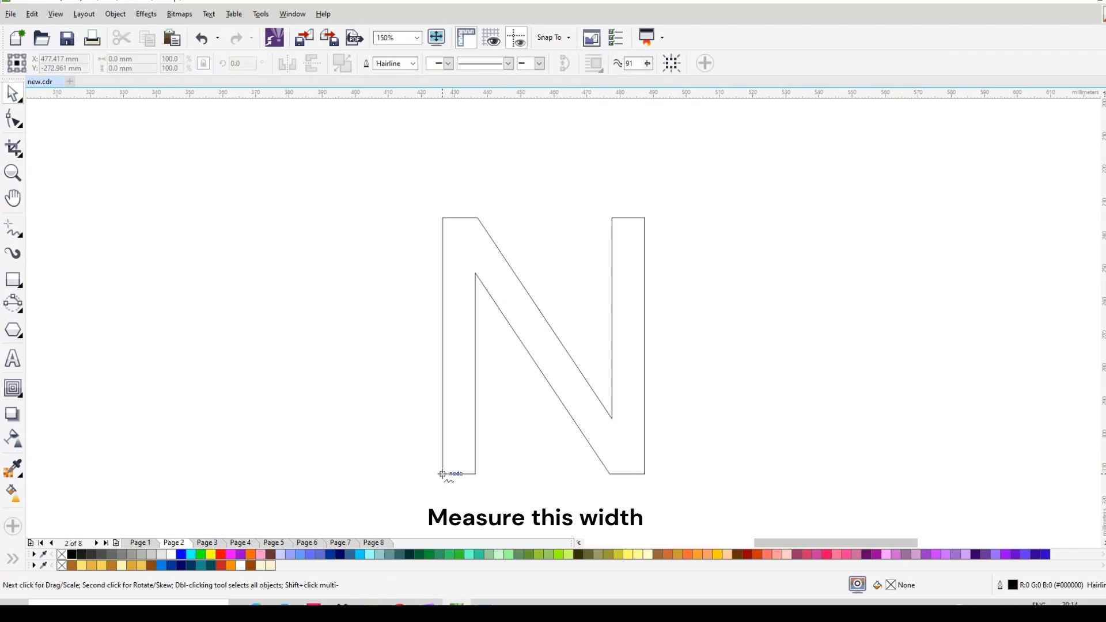
click(474, 473)
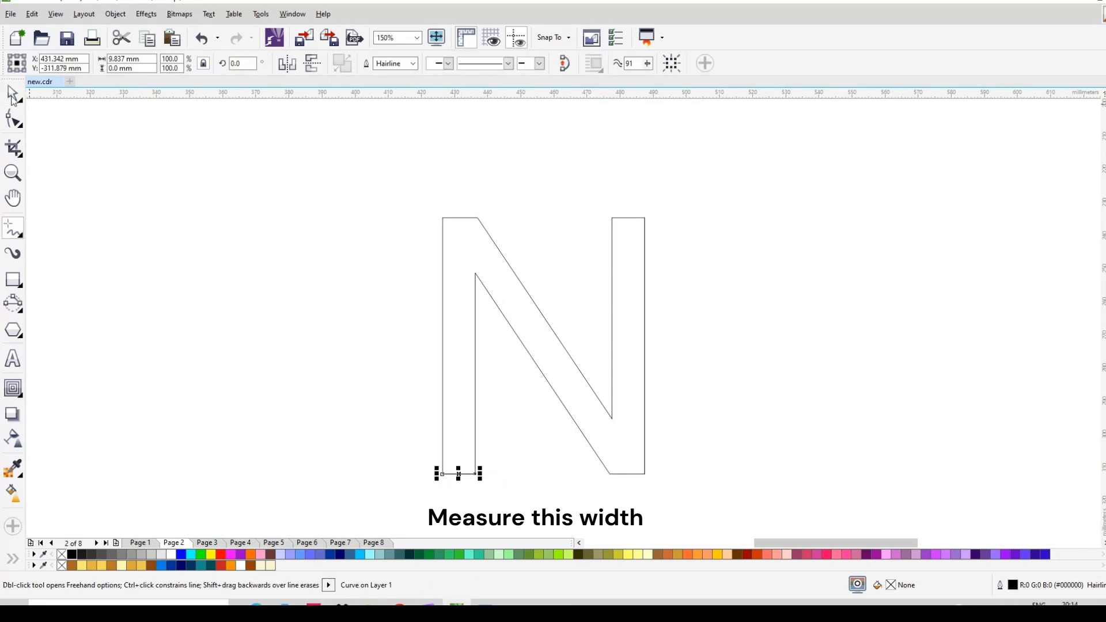
key(Escape)
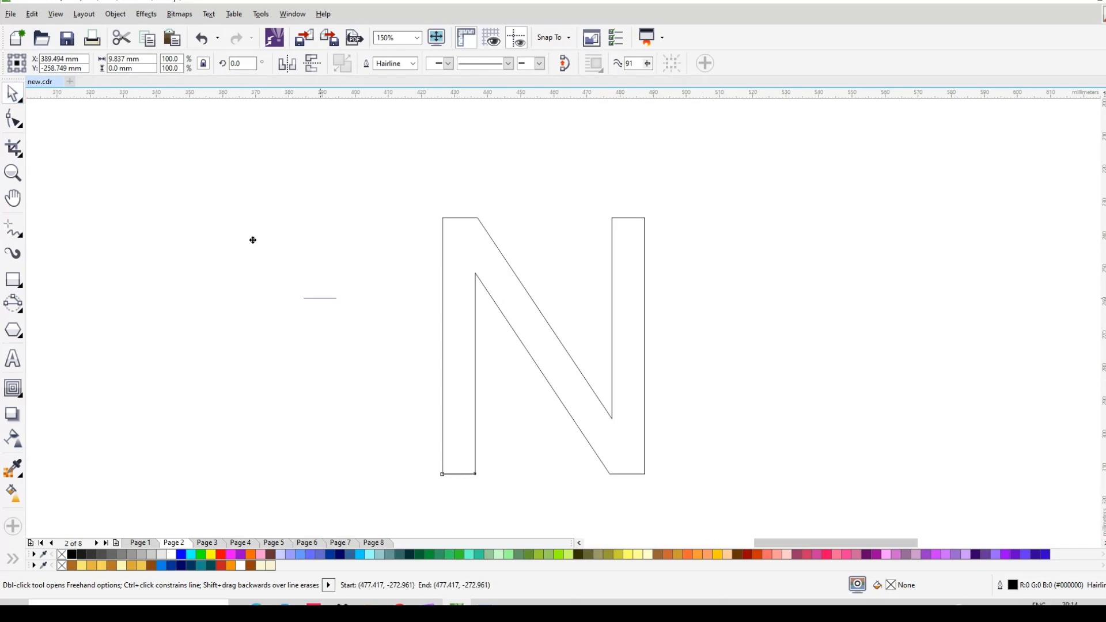
key(space)
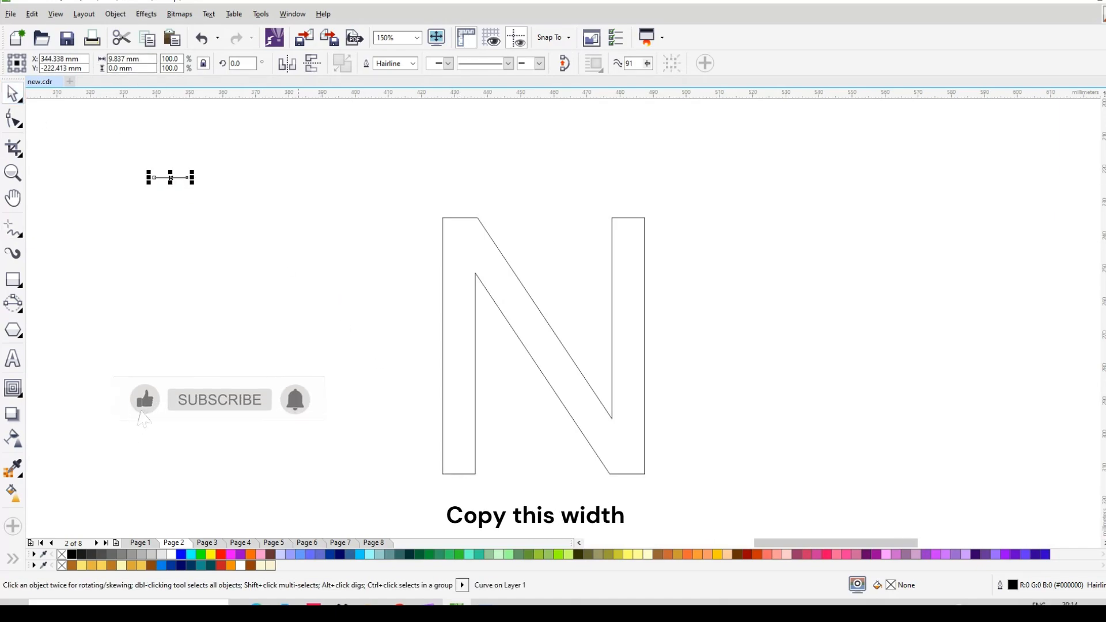
- Apply an outside contour to the letter N with 1 step and a 9.837 mm offset
click(474, 411)
click(12, 388)
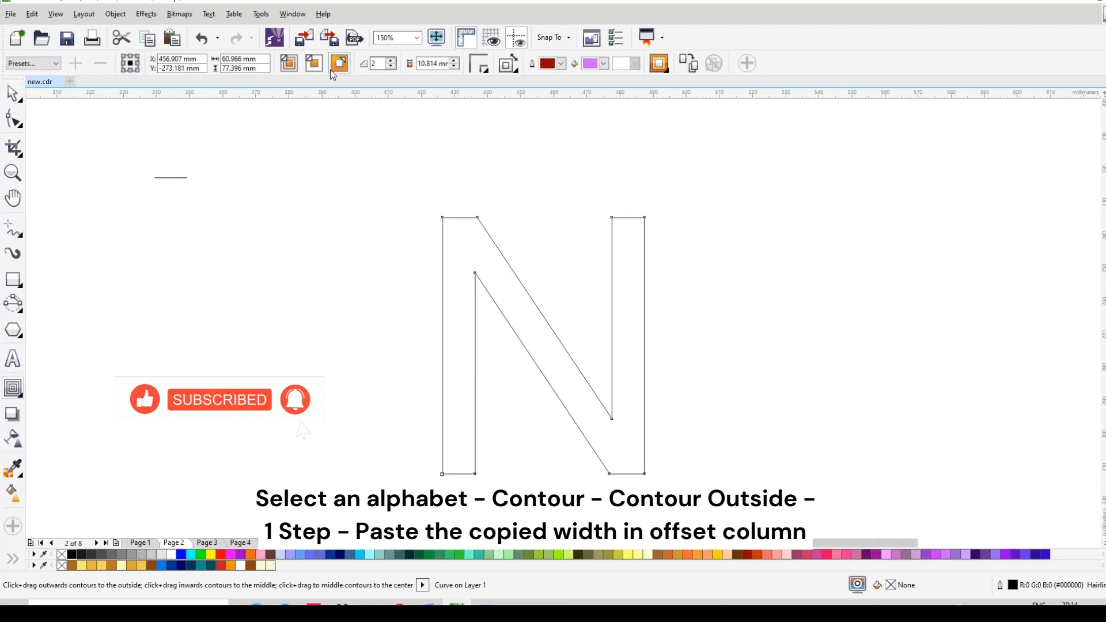
click(338, 65)
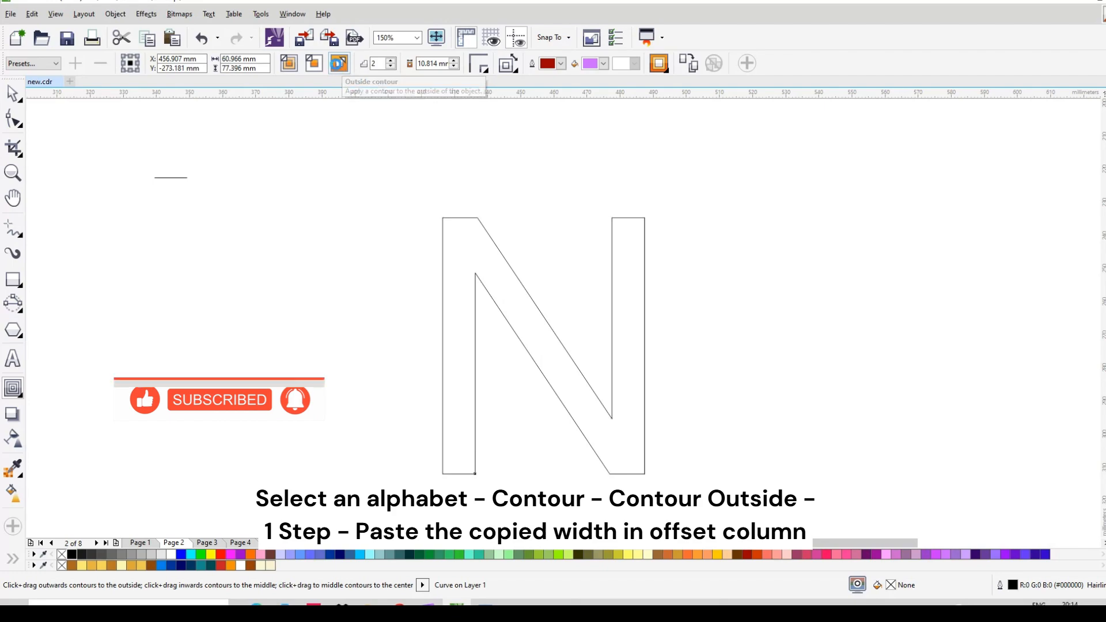
click(391, 67)
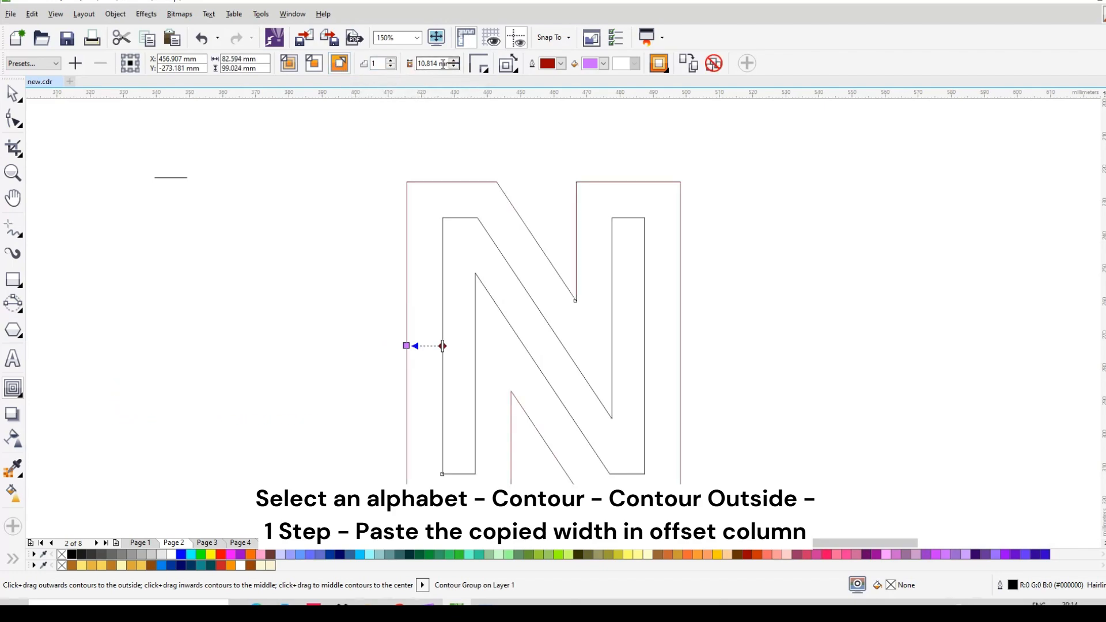
click(439, 64)
text(9)
text(7)
key(Return)
click(12, 92)
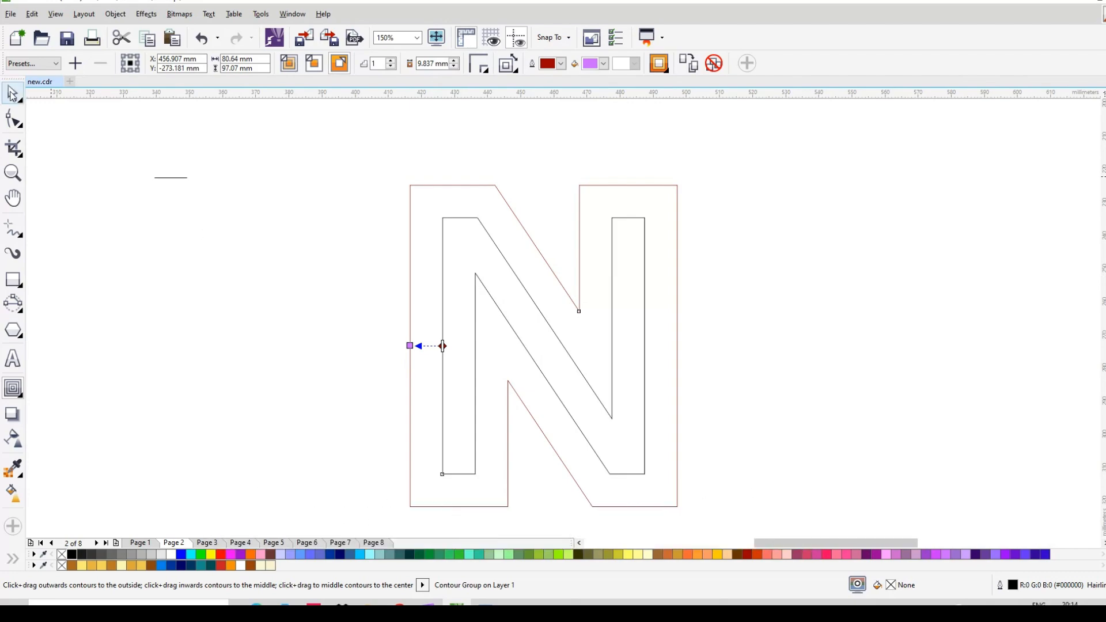
- Draw a 3-Point Ellipse circle about 126 mm across through the outer N contour's corners, and delete the short measuring line
scroll(602, 247, down, 2)
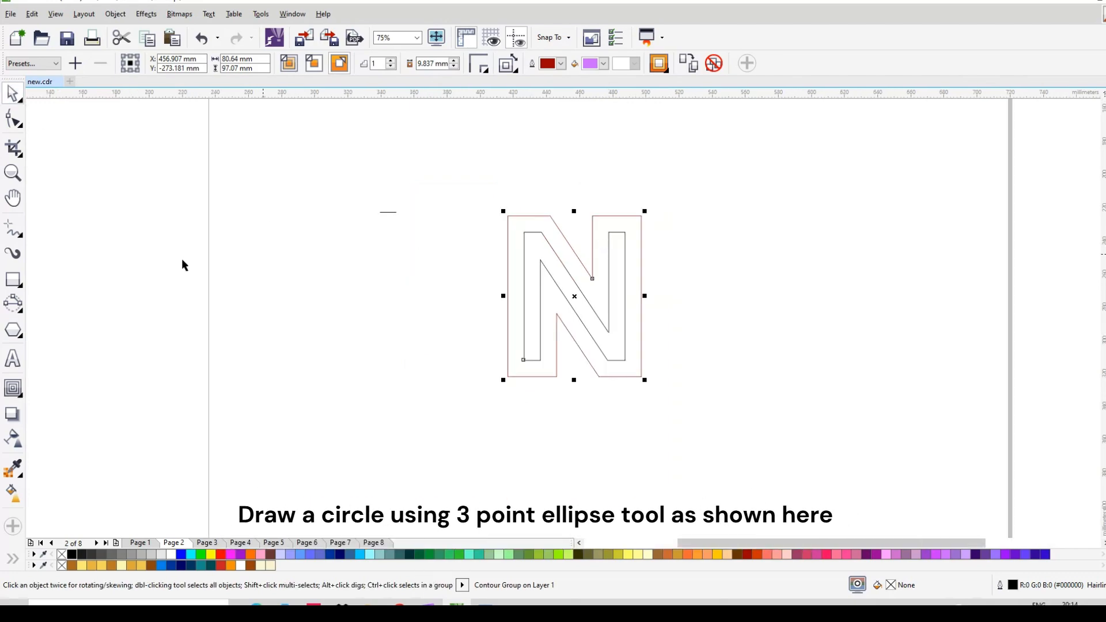
click(20, 312)
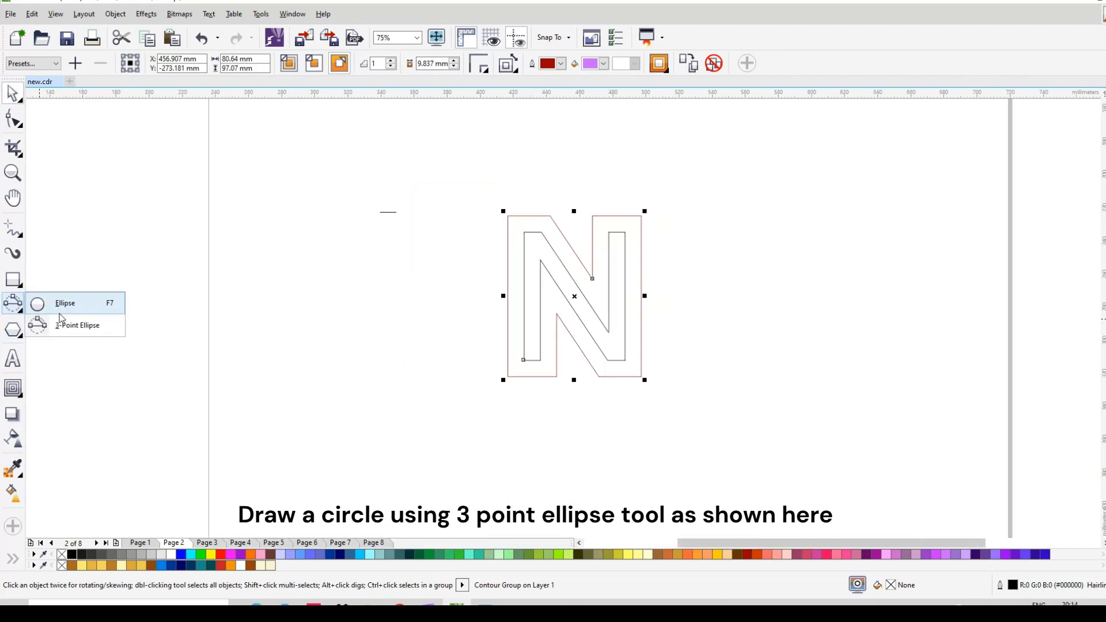
click(77, 327)
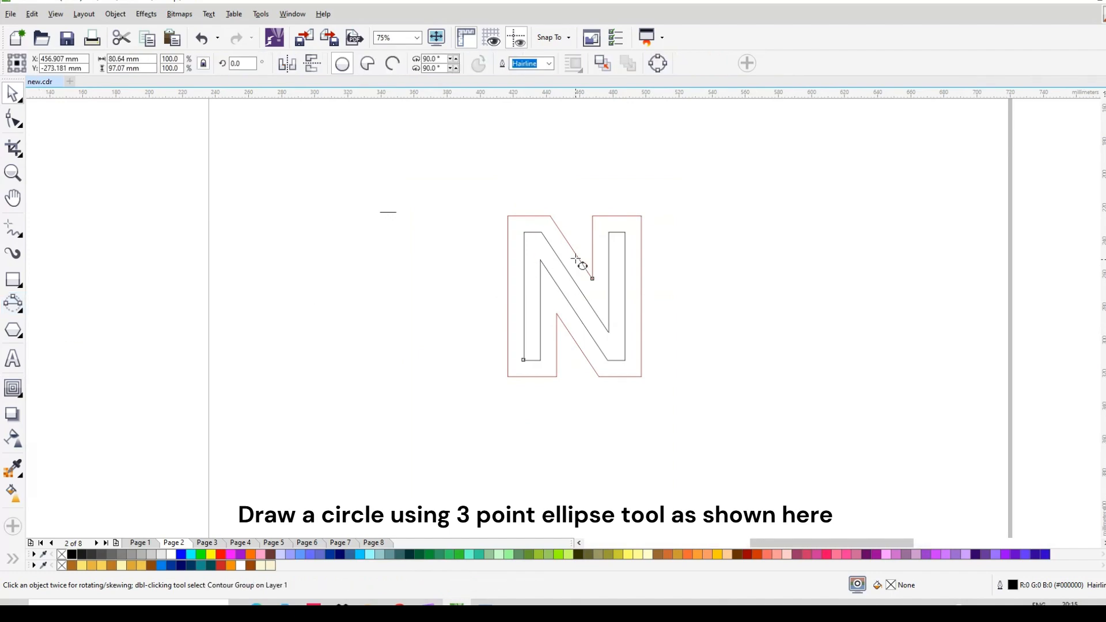
scroll(581, 260, up, 2)
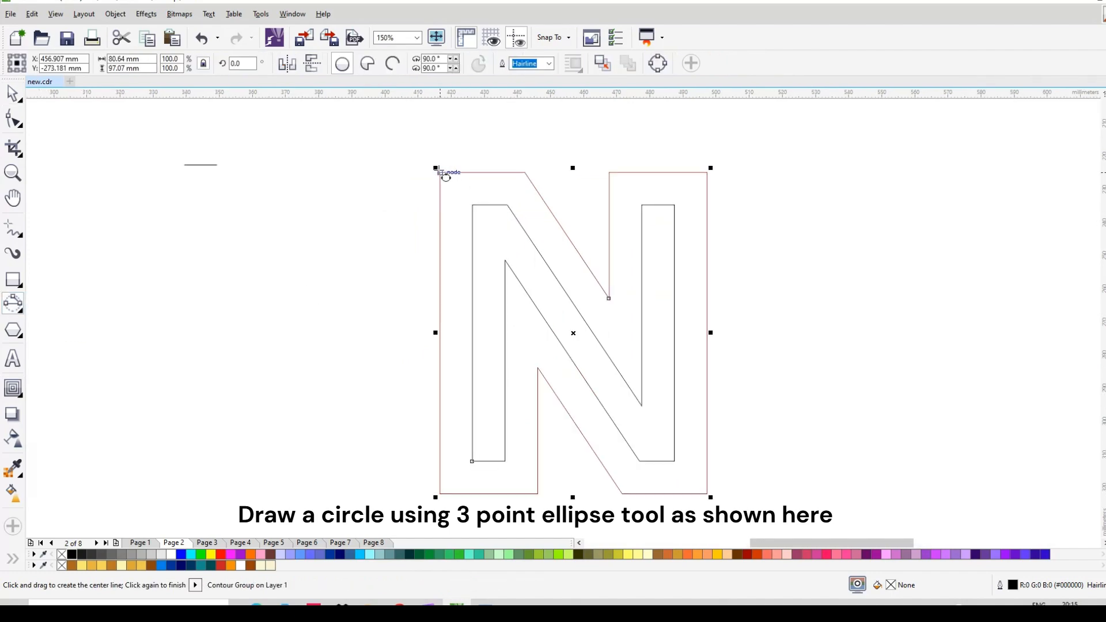
drag(440, 172, 708, 493)
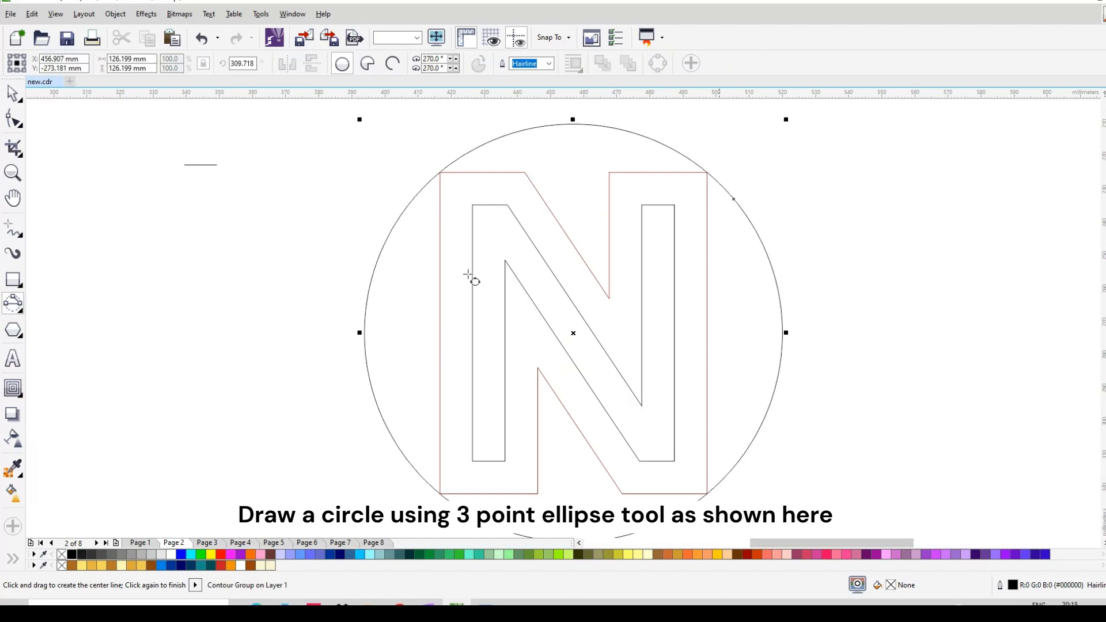
drag(149, 144, 295, 228)
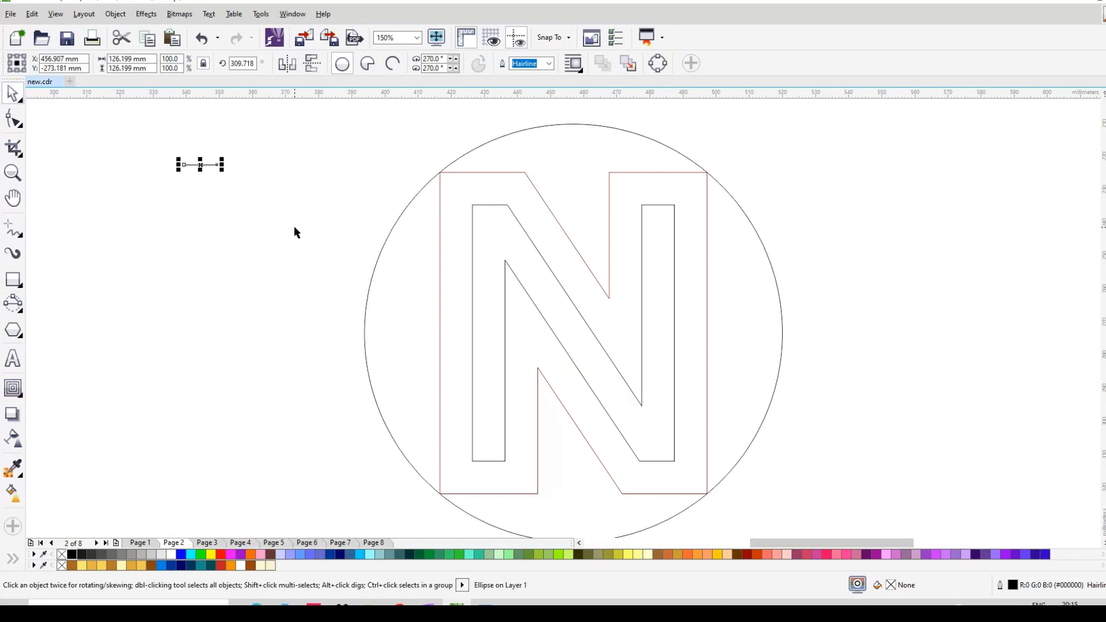
key(Delete)
- Apply an outside contour to the circle with 2 steps and a 9.837 mm offset
scroll(473, 252, down, 1)
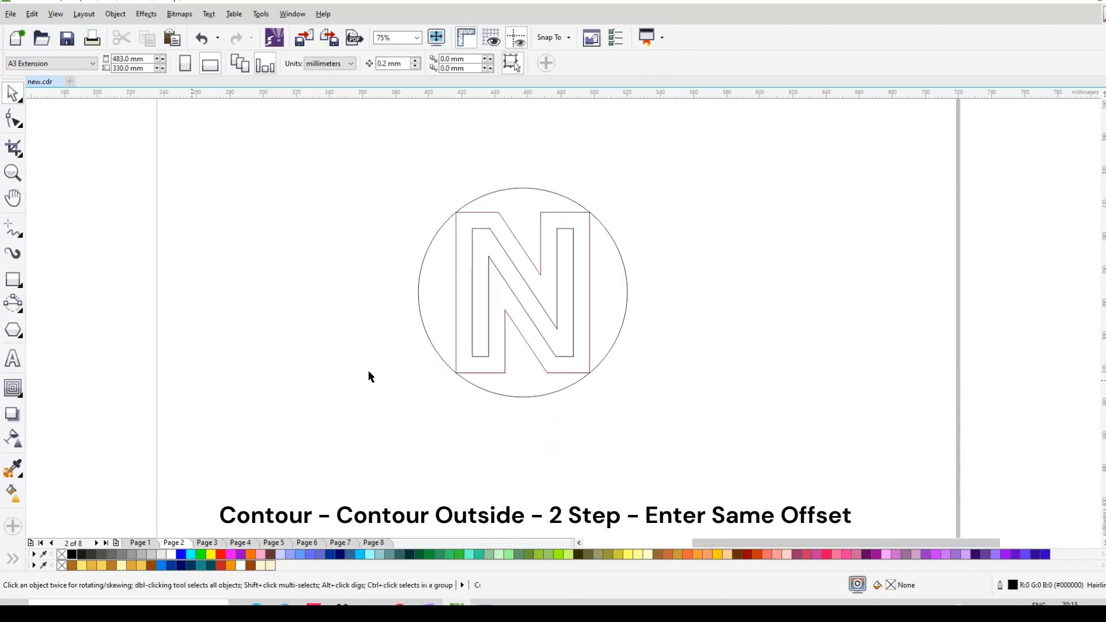
click(430, 340)
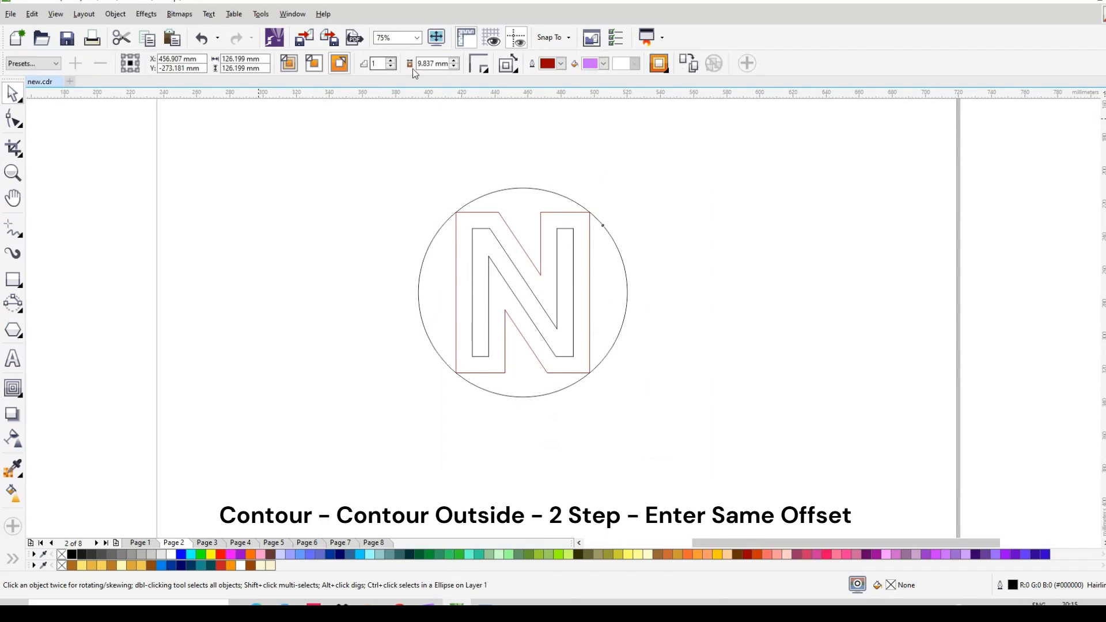
click(437, 63)
click(391, 60)
click(392, 60)
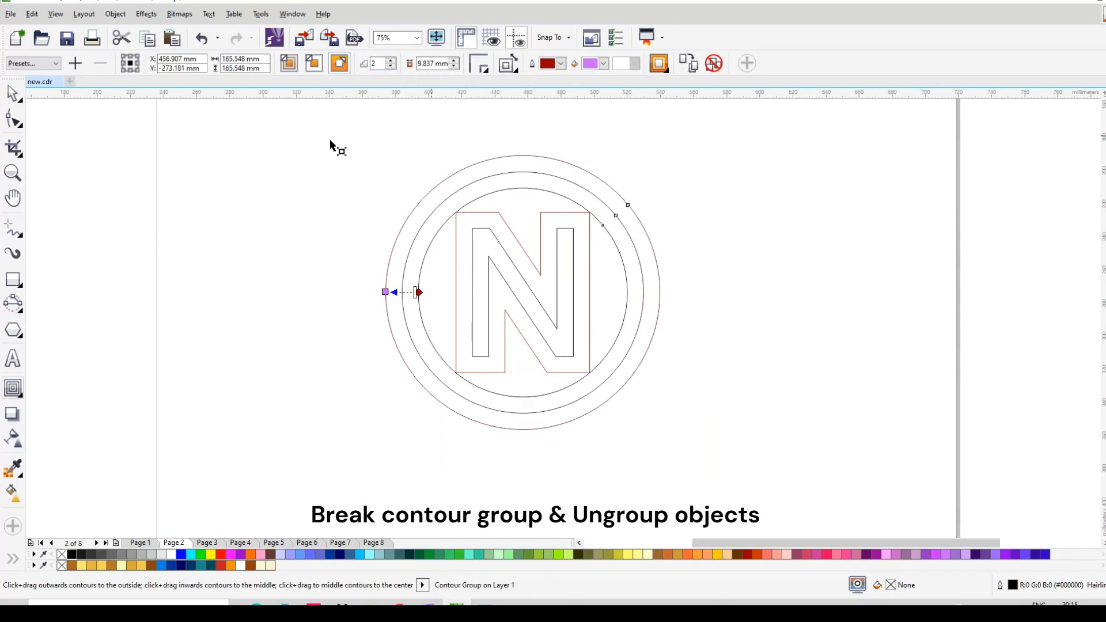
click(13, 93)
- Break the circle's contour group apart and ungroup the resulting rings
scroll(494, 196, up, 2)
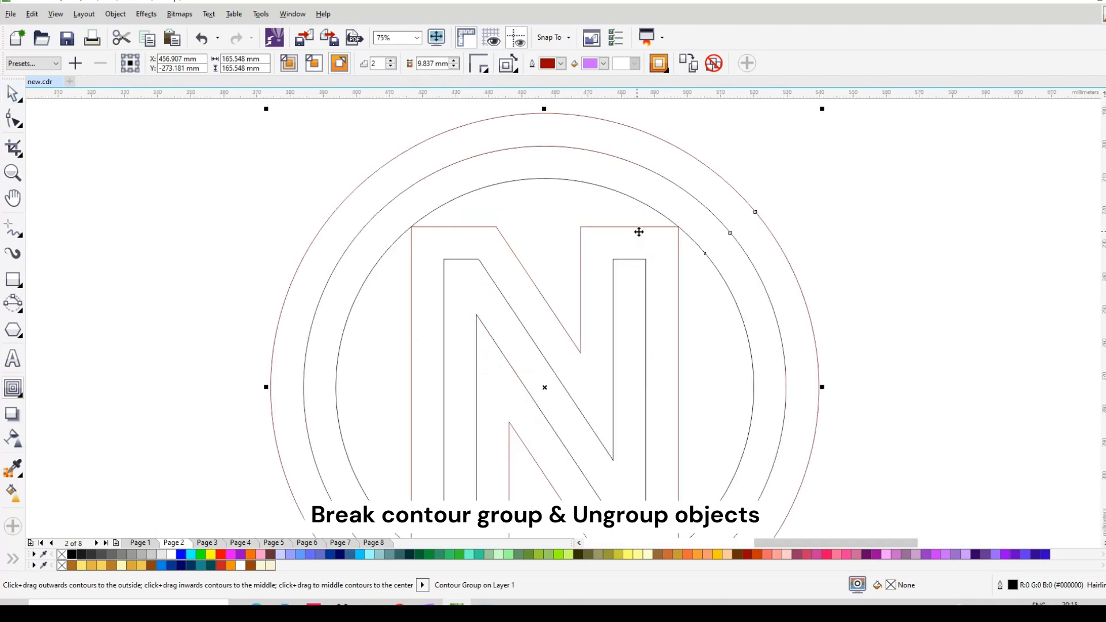
key(space)
right_click(734, 234)
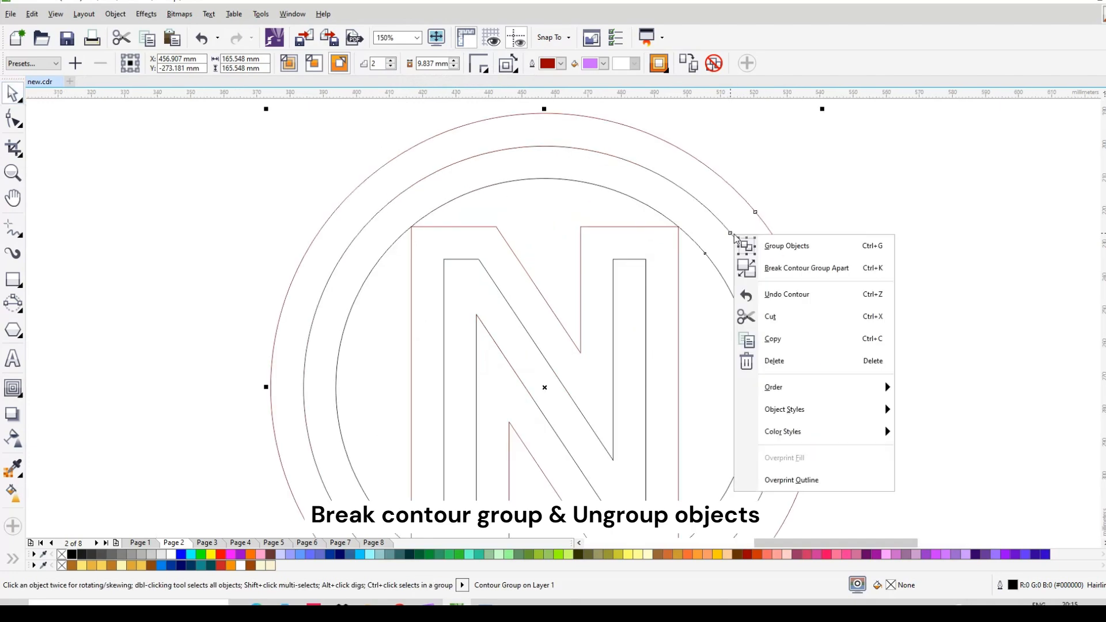
click(784, 269)
click(699, 178)
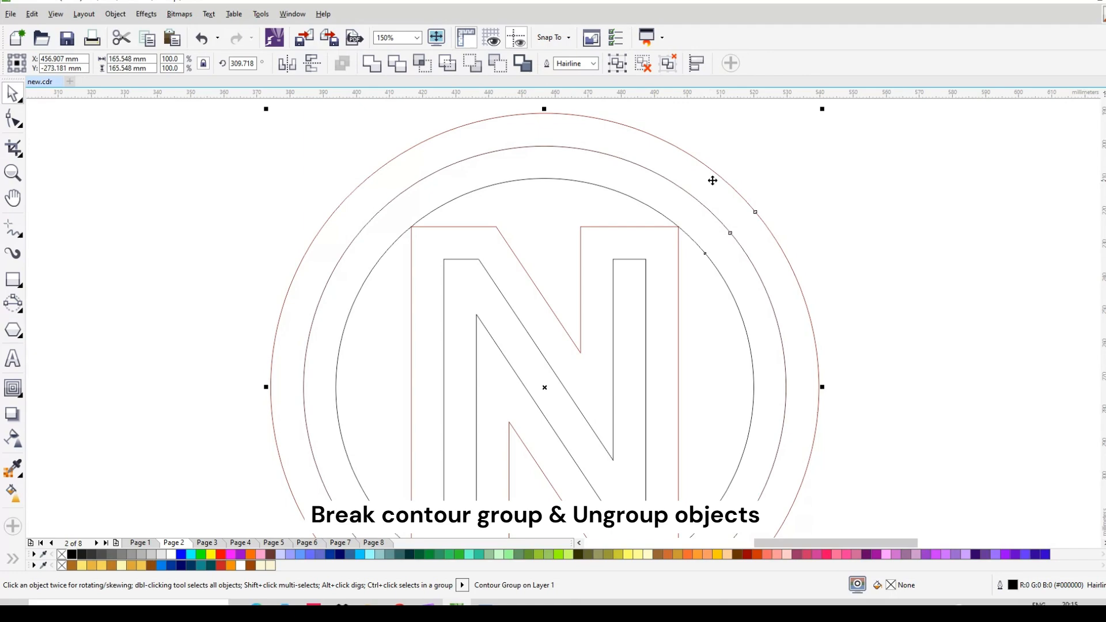
click(643, 63)
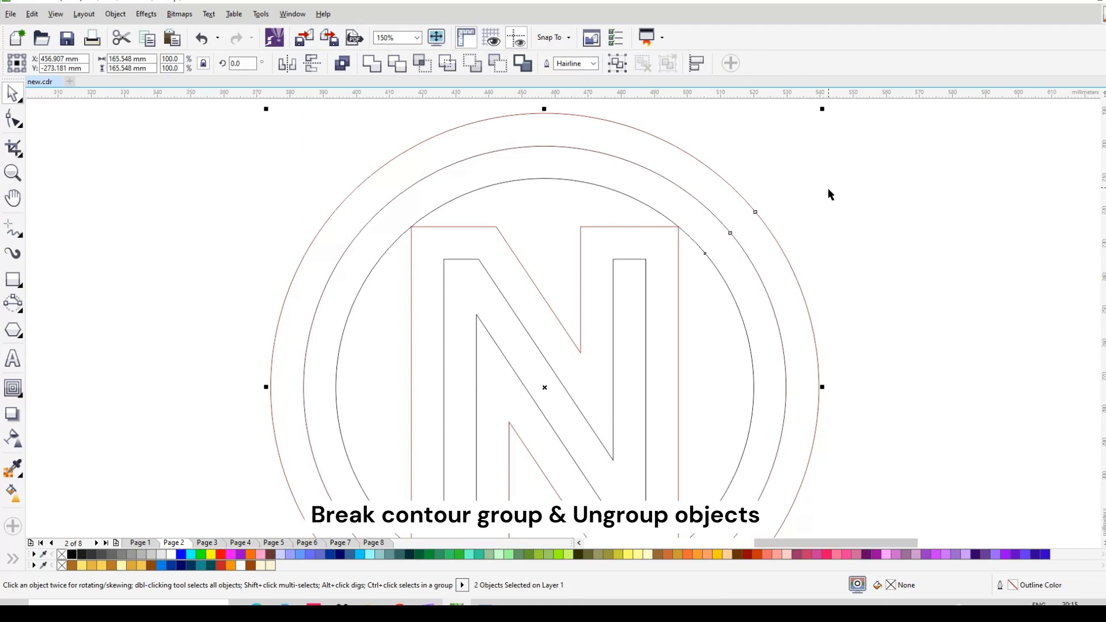
click(736, 241)
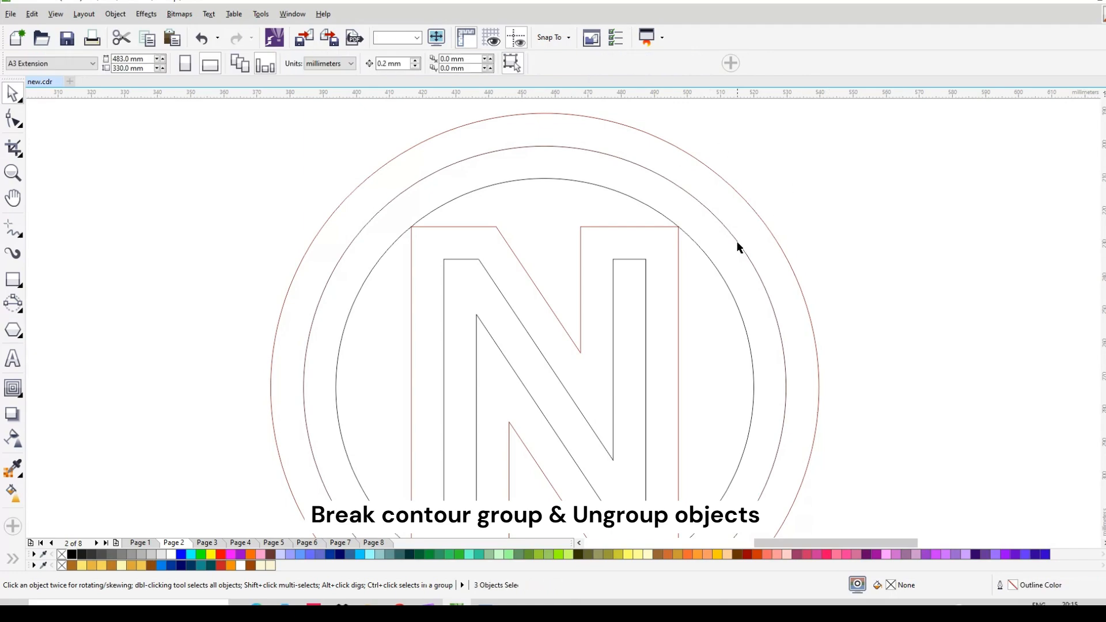
- Break the letter N's contour group apart into separate curves and clear the selection
click(679, 258)
right_click(679, 257)
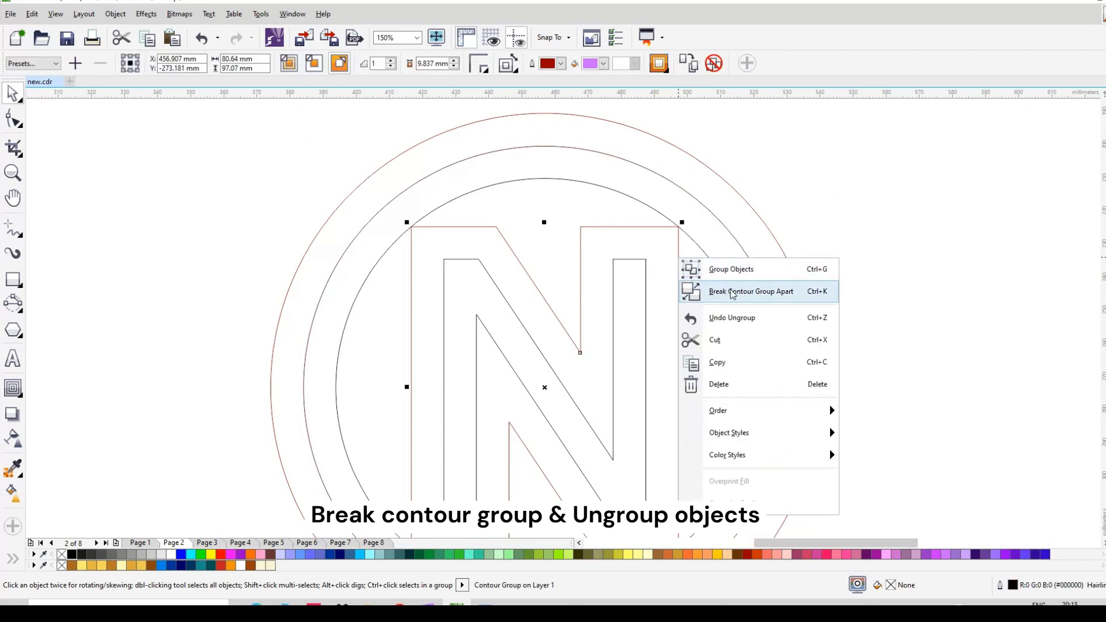
click(709, 289)
scroll(620, 198, down, 1)
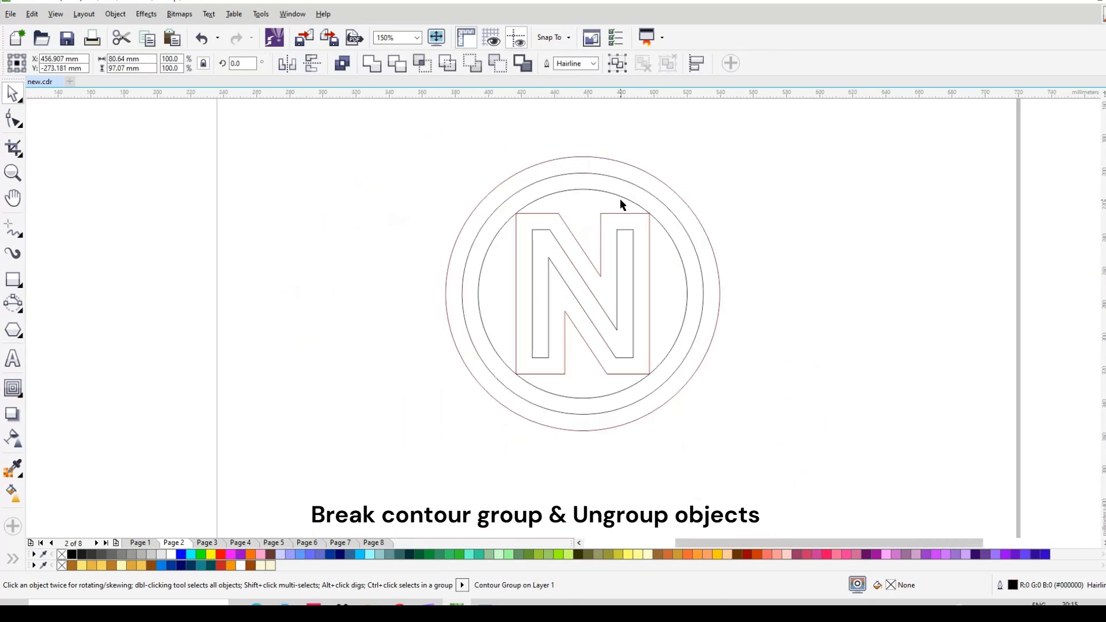
click(153, 304)
- Draw a rectangle about 45 × 9.8 mm from the inner N's upper-right corner outward across the rings, level with the outer N's top edge
click(13, 279)
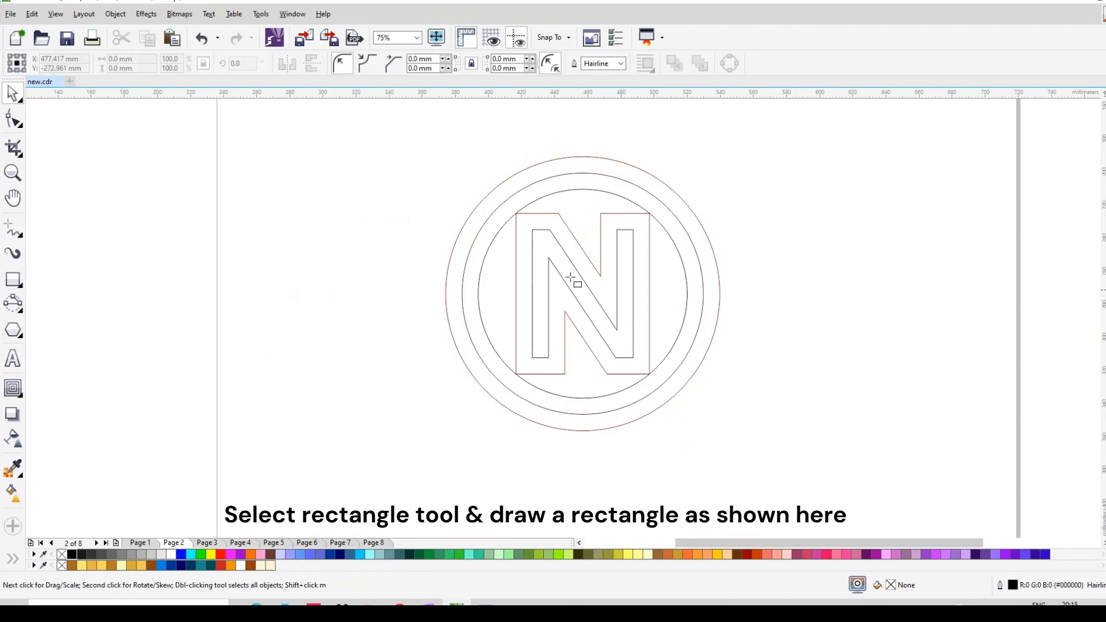
scroll(644, 244, up, 1)
scroll(641, 239, up, 1)
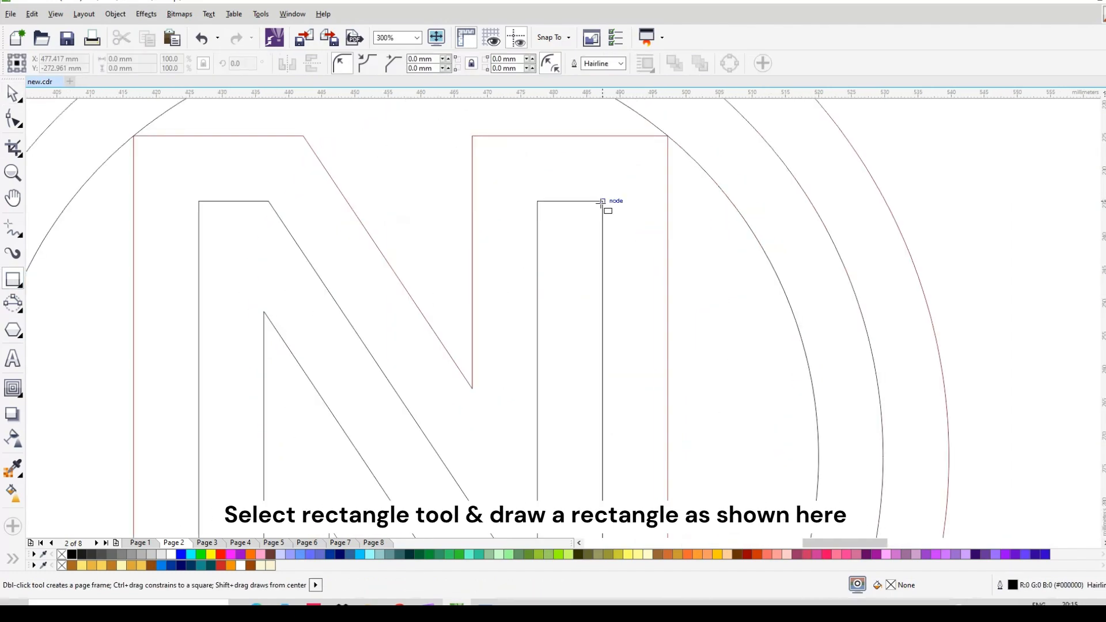
mouse_move(603, 201)
mouse_down()
mouse_move(684, 139)
mouse_move(671, 130)
mouse_move(822, 178)
mouse_move(903, 179)
mouse_up()
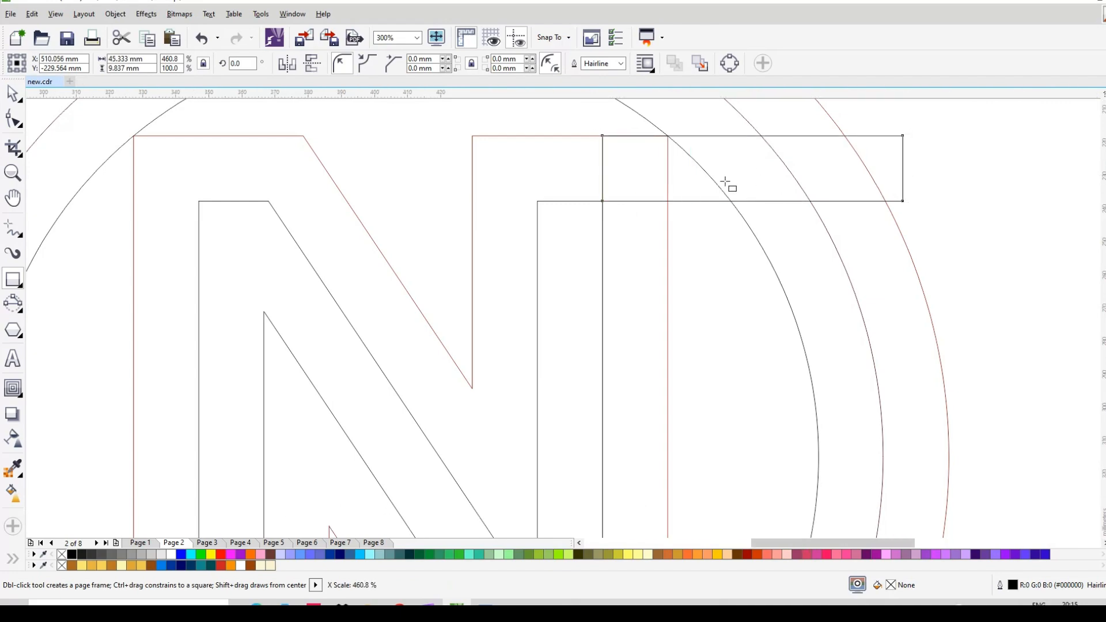
- Place a copy of the rectangle at the inner N's lower-left corner so that it extends outward across the rings
scroll(727, 183, down, 4)
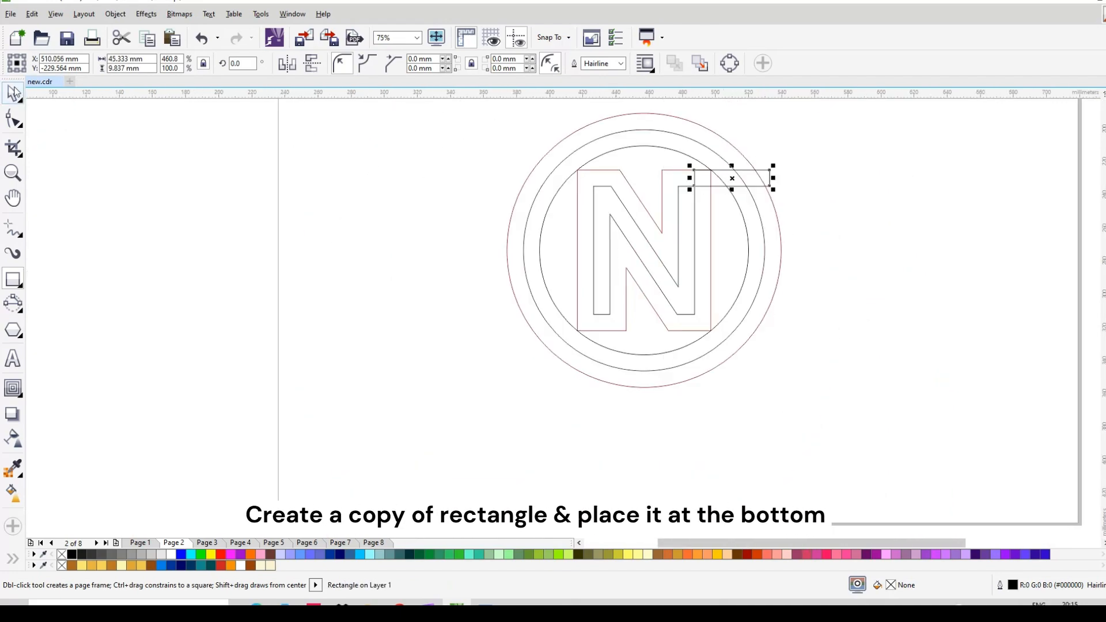
key(space)
drag(770, 170, 592, 316)
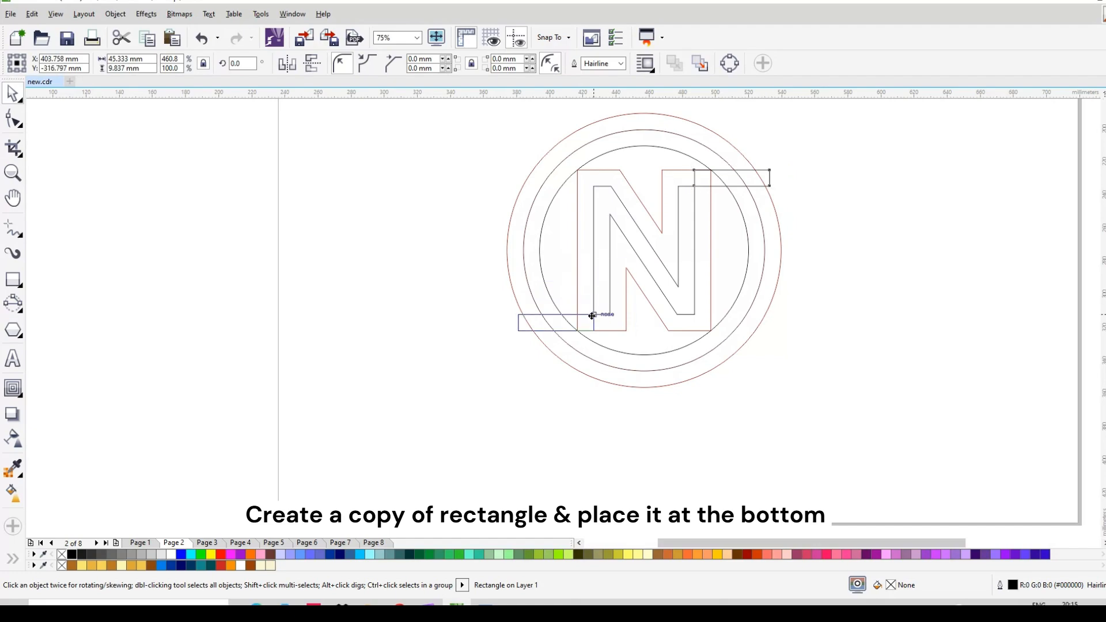
right_click(592, 316)
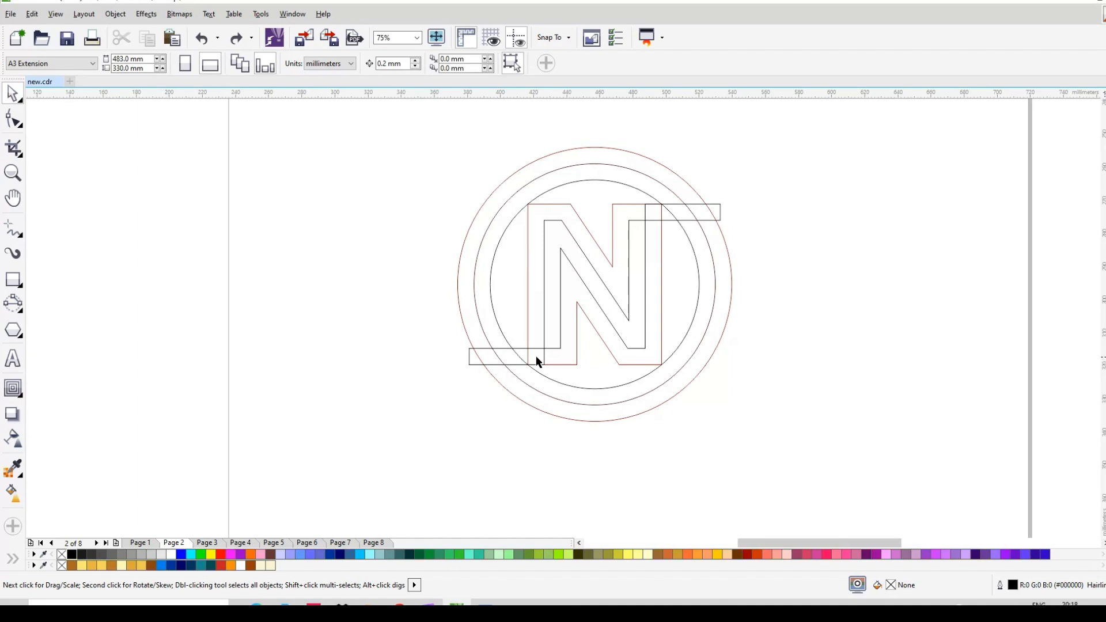
- Mirror a copy of the lower-left rectangle directly above it and stretch the copy's outer end to a width of about 49.9 mm
scroll(536, 356, up, 1)
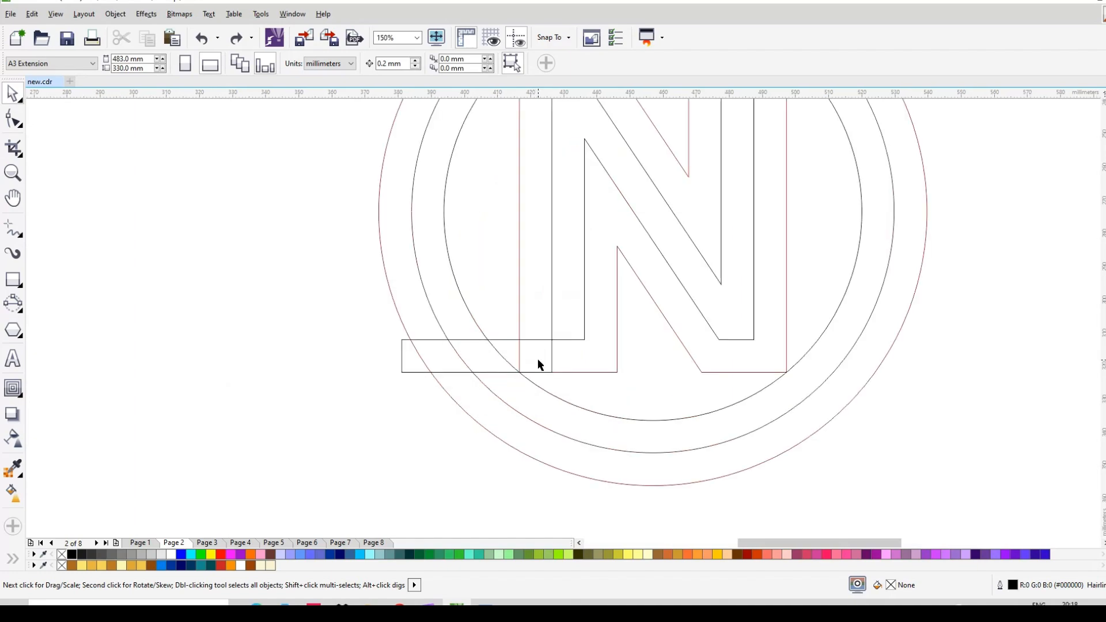
scroll(538, 358, down, 1)
click(520, 356)
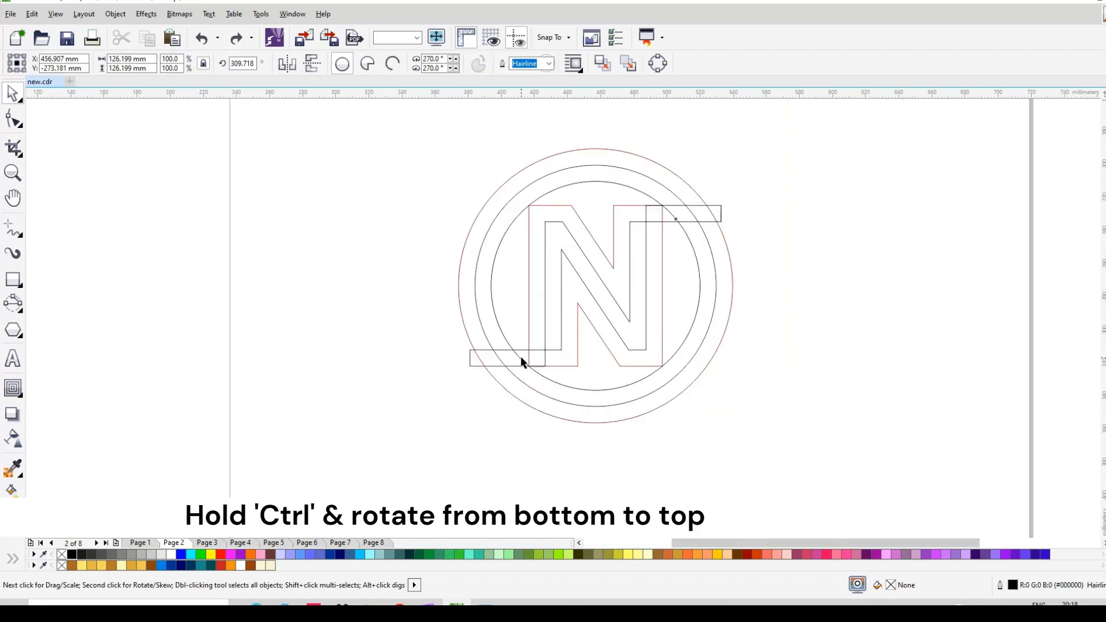
click(508, 366)
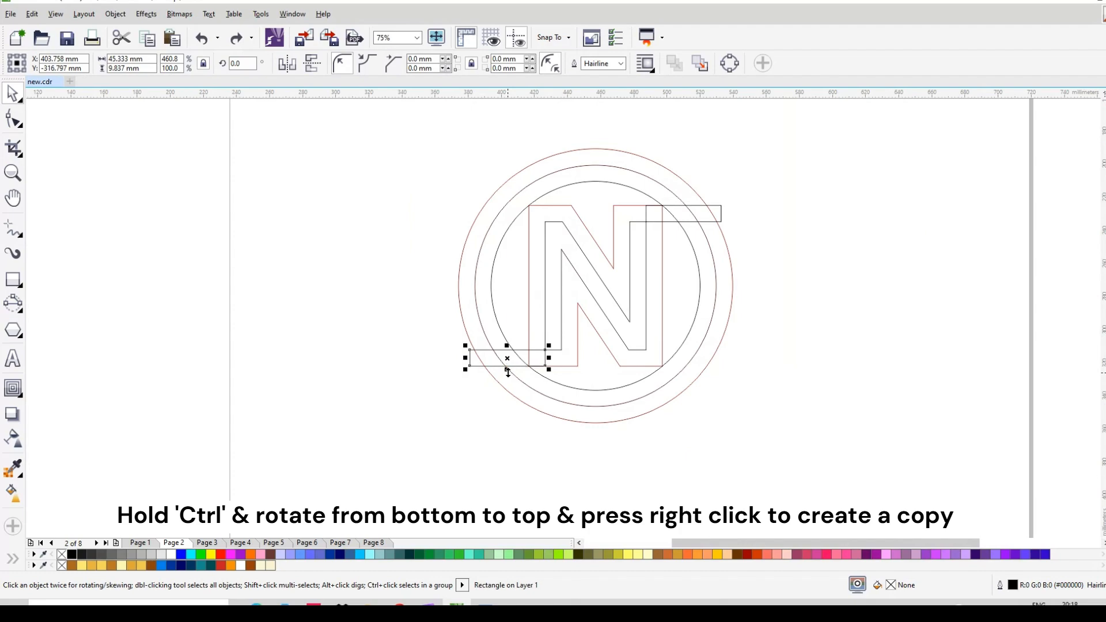
drag(508, 369, 512, 350)
scroll(477, 341, up, 2)
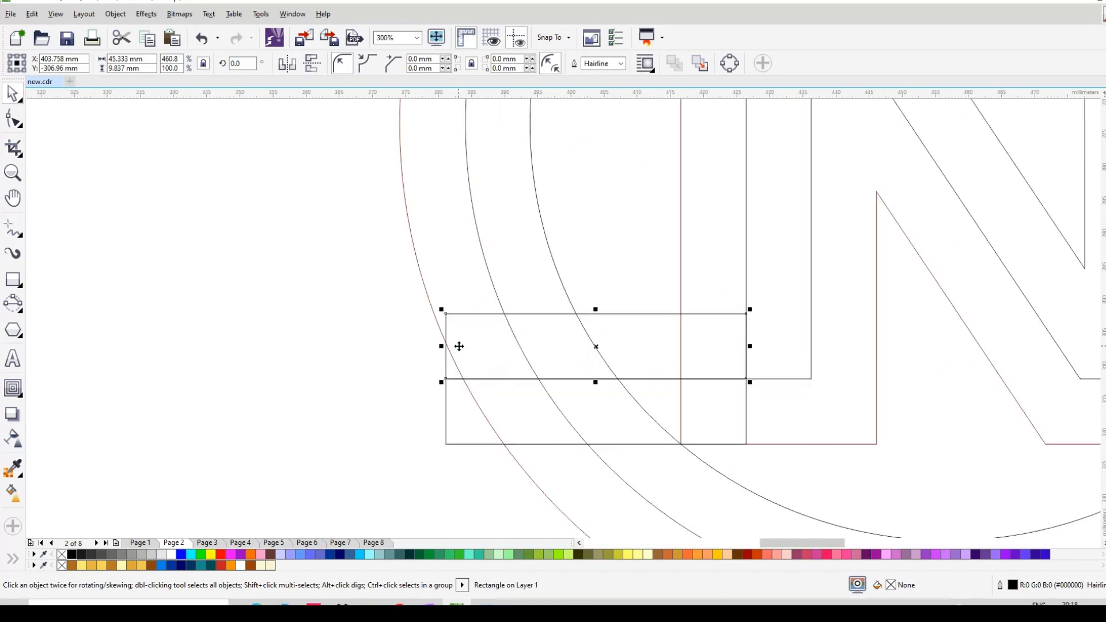
drag(441, 345, 411, 345)
scroll(573, 351, down, 1)
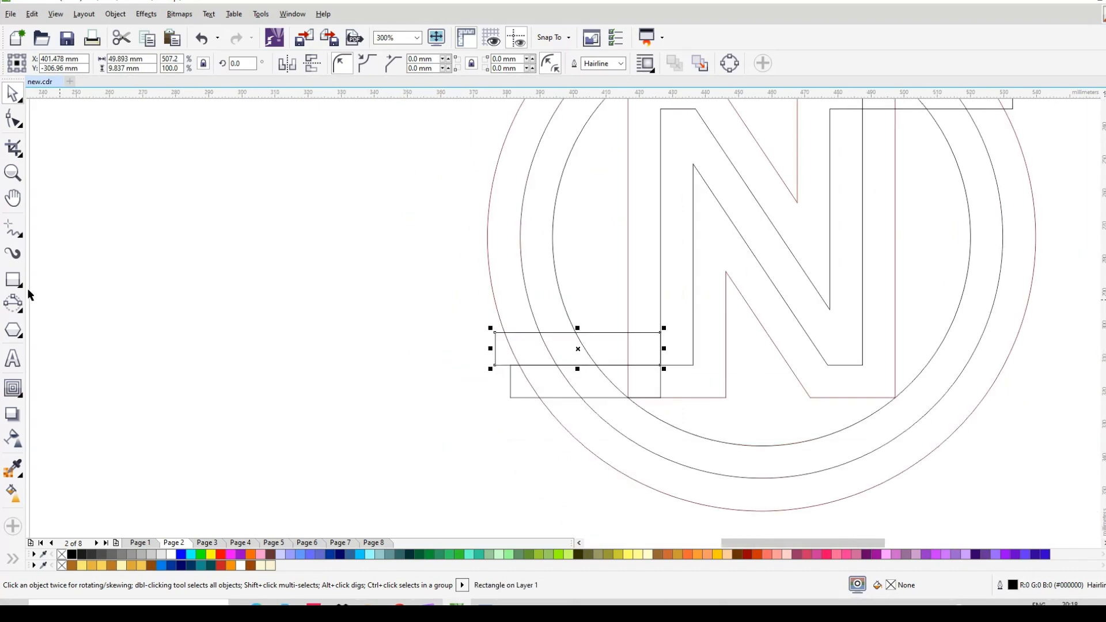
- Draw a 3-Point Ellipse circle spanning the N's left contour band and enlarge it from its centre to about 16.2 mm
click(22, 313)
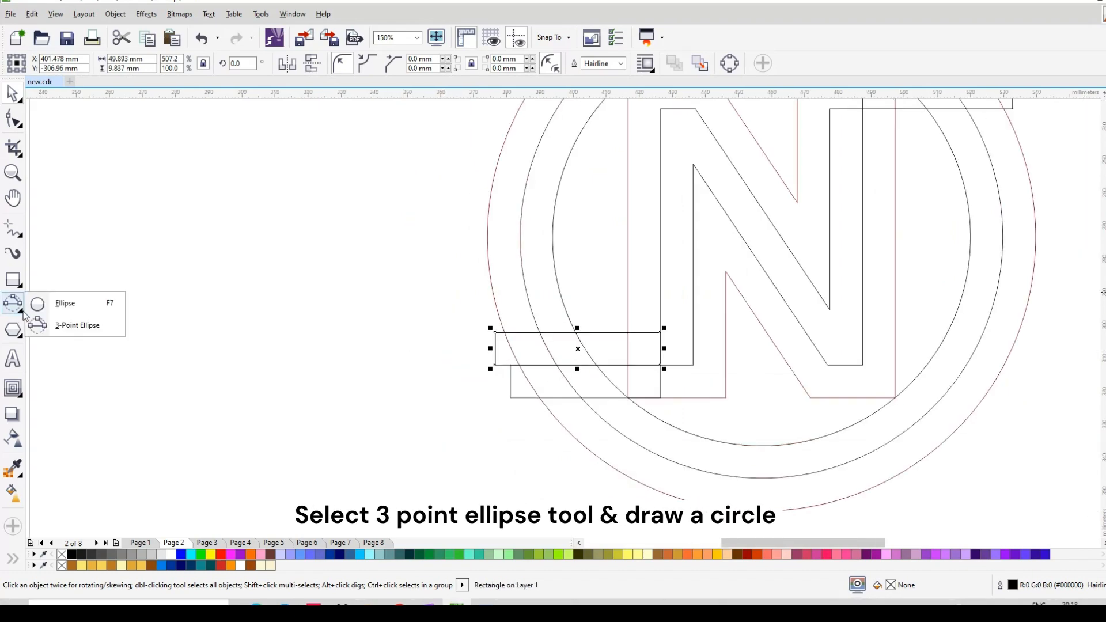
click(80, 324)
scroll(641, 326, up, 1)
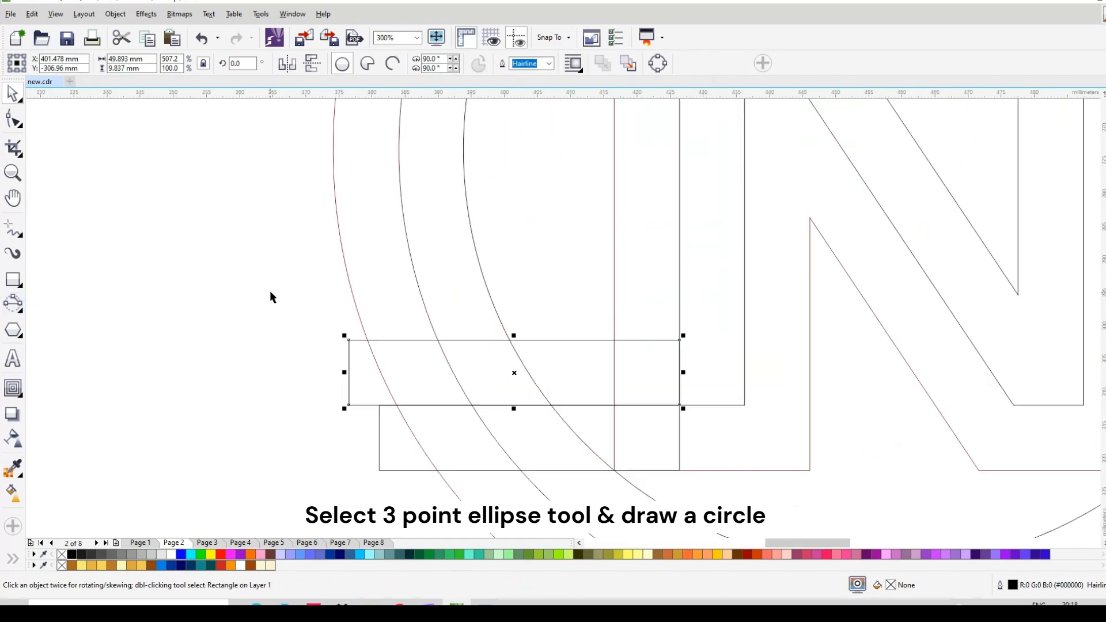
click(614, 306)
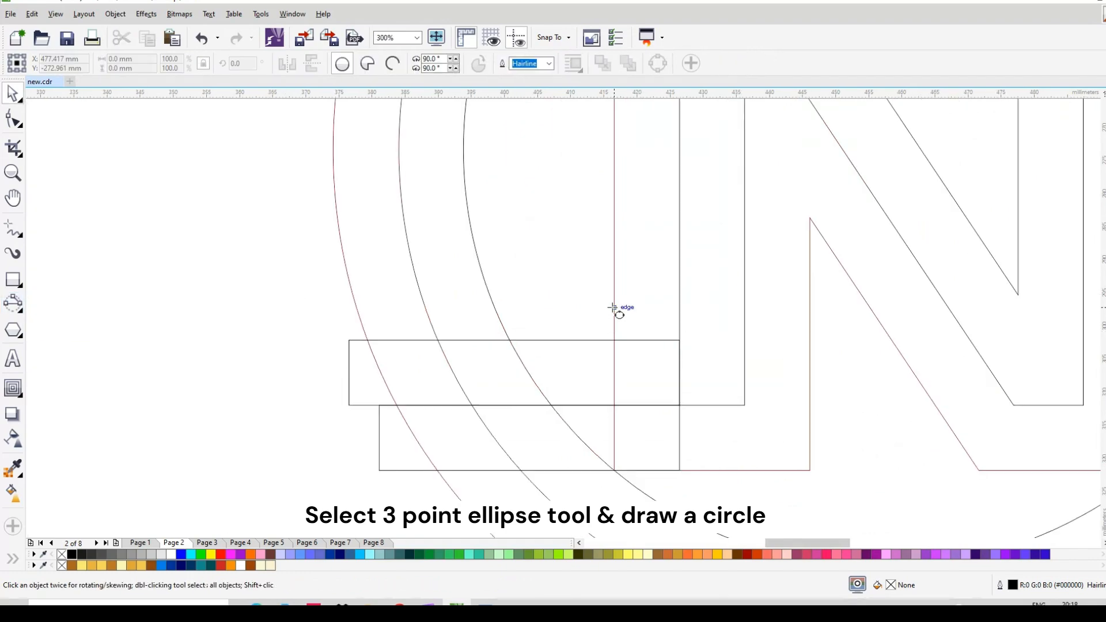
drag(615, 306, 679, 306)
click(684, 315)
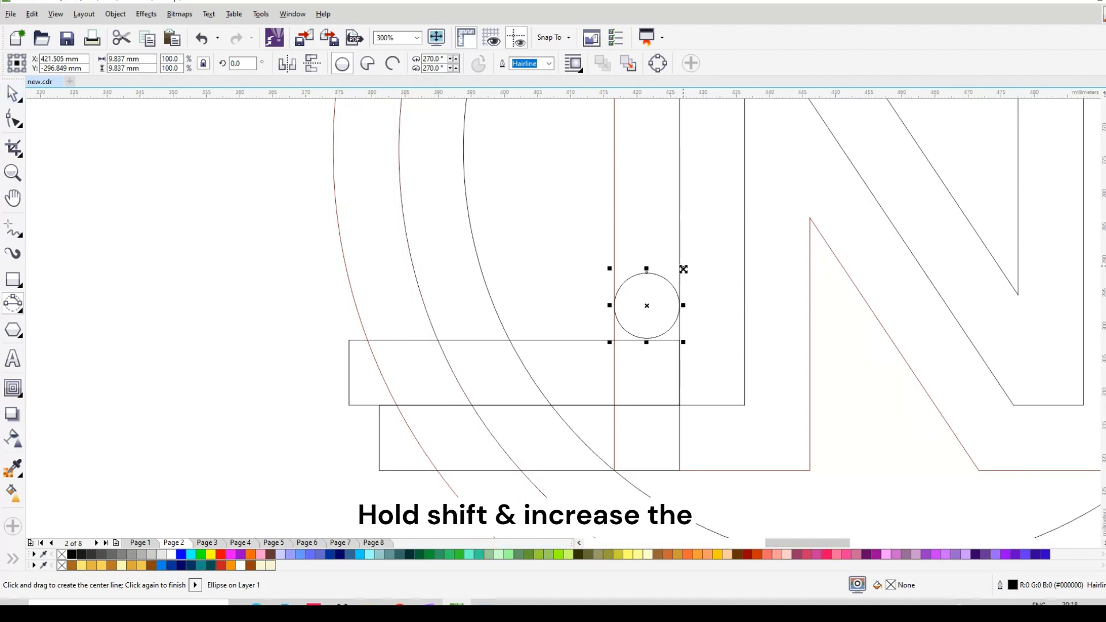
drag(684, 269, 714, 246)
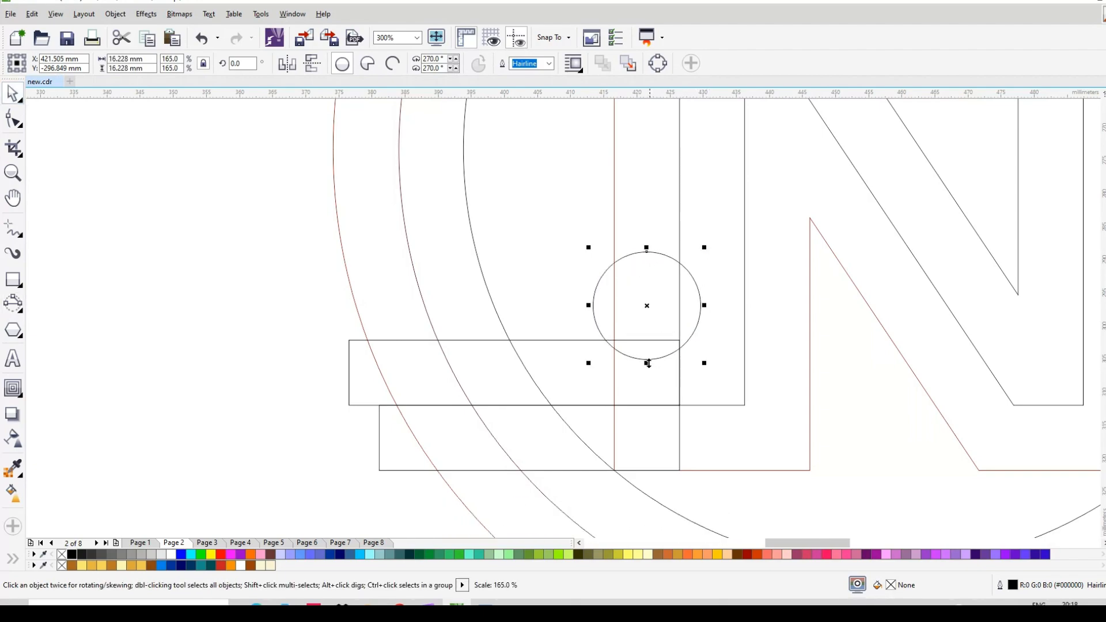
- Move the small circle up onto the stretched rectangle's top edge and place a copy level with it on the outer ring
drag(648, 362, 648, 341)
drag(649, 288, 384, 288)
scroll(507, 357, down, 1)
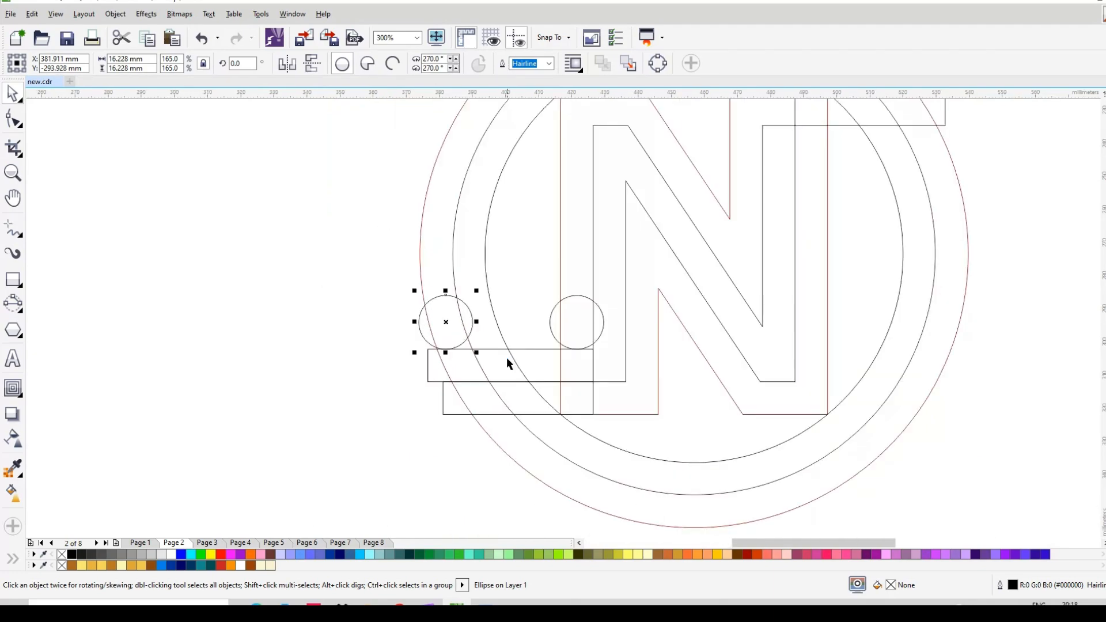
- Smart Fill the N's upper contour band and its upper-right corner piece with magenta
scroll(506, 357, down, 1)
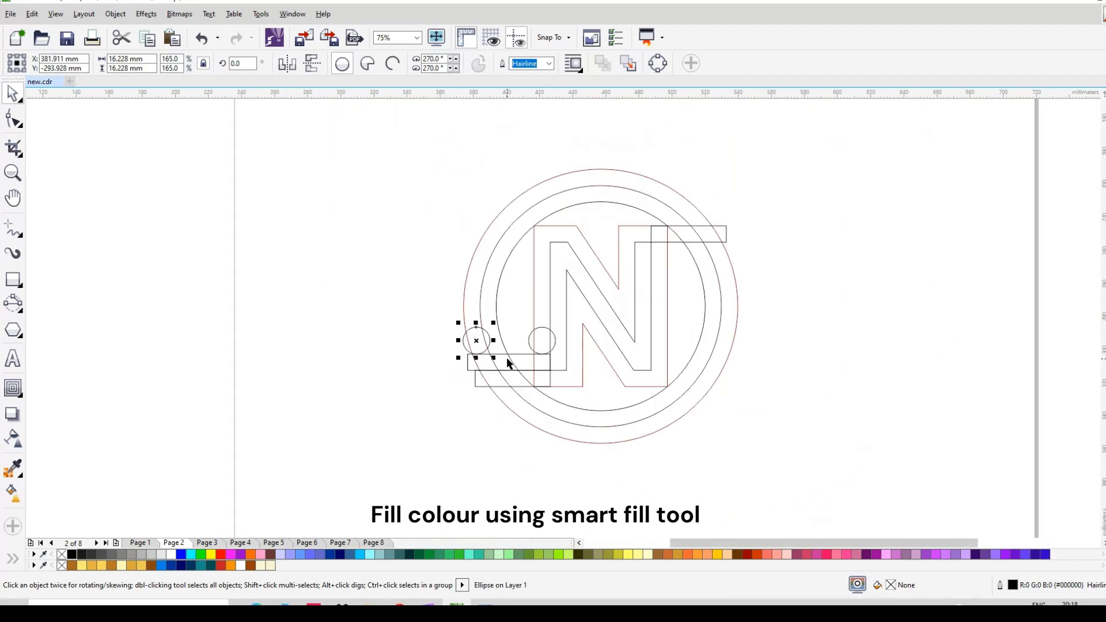
click(12, 560)
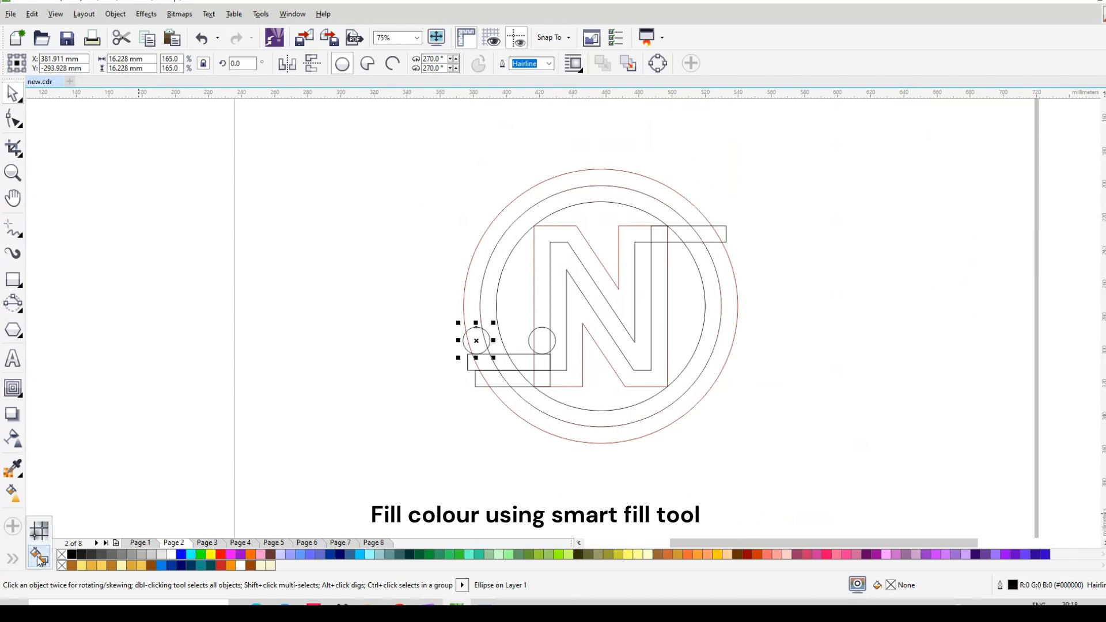
click(39, 556)
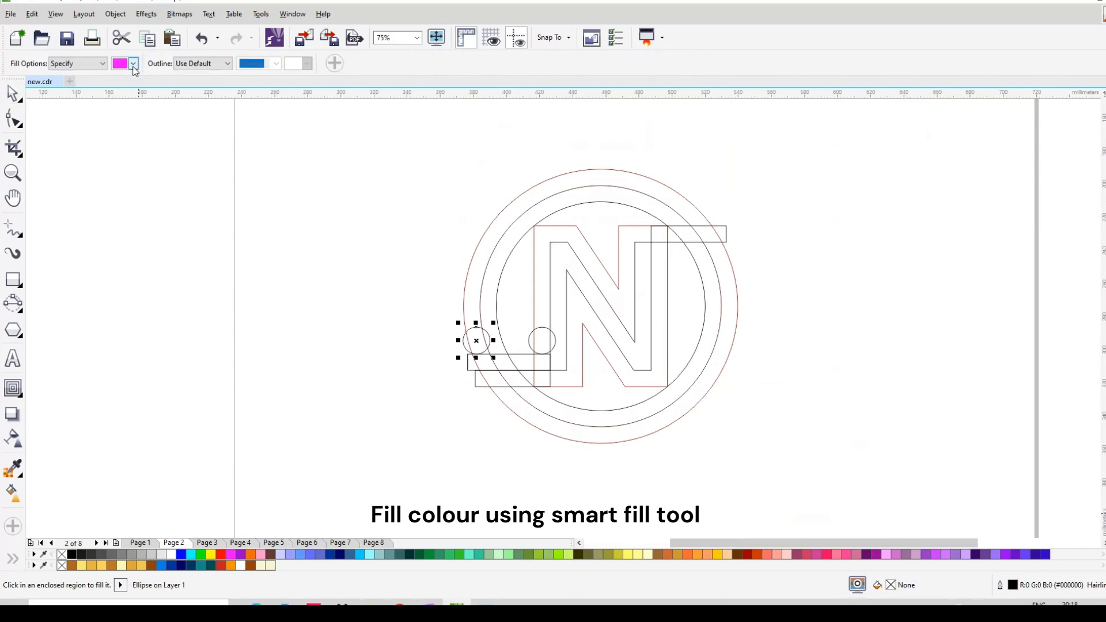
click(133, 64)
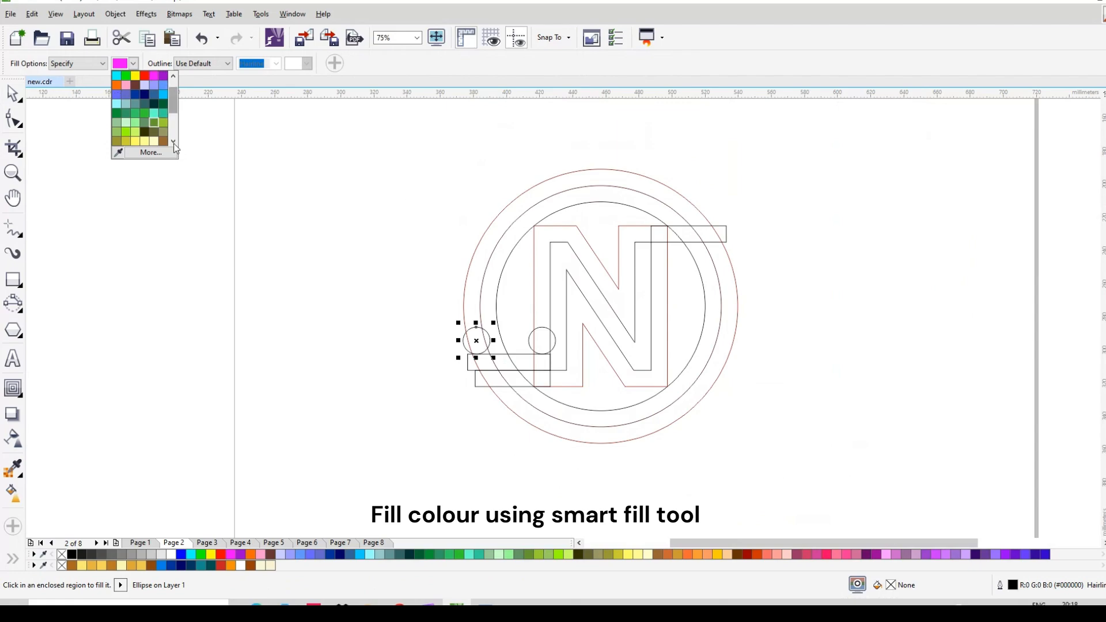
click(735, 173)
key(space)
click(740, 177)
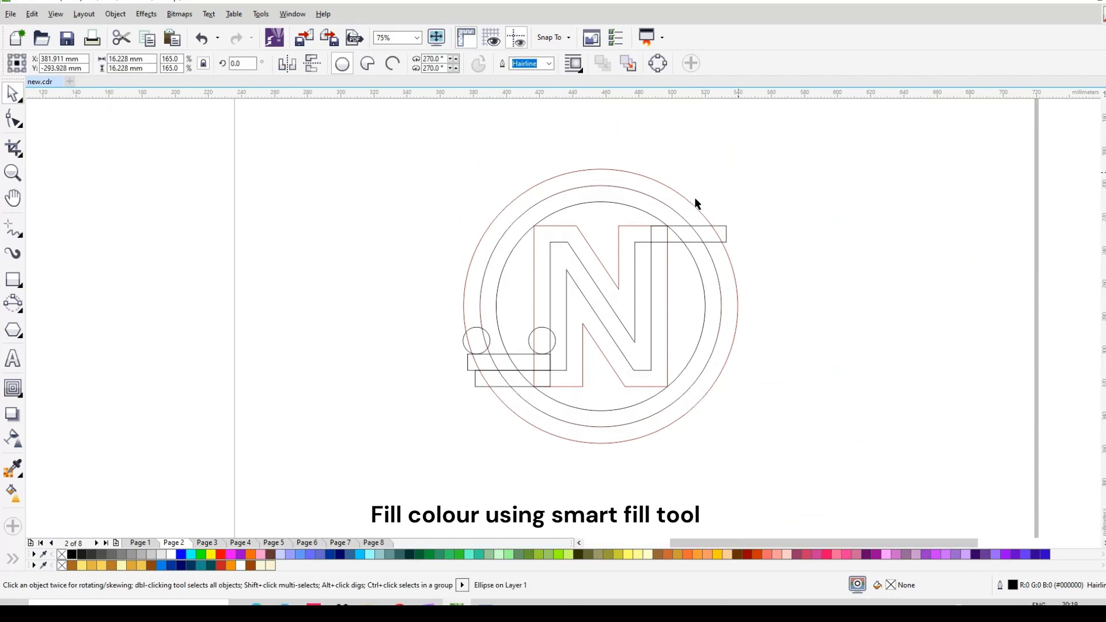
scroll(661, 217, up, 1)
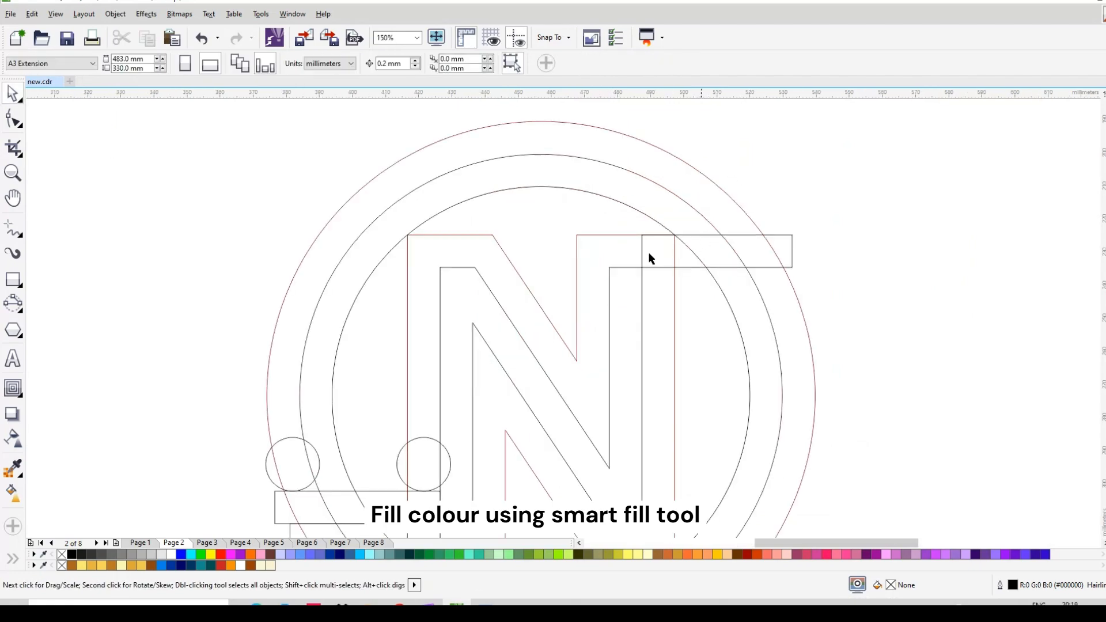
key(space)
click(621, 257)
click(655, 253)
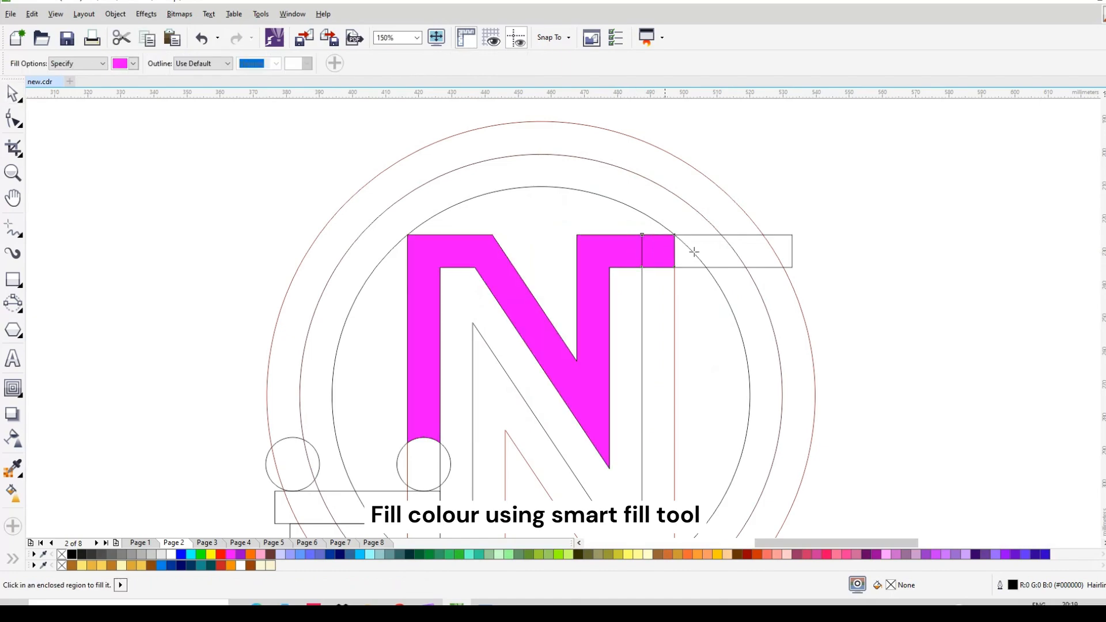
- Smart Fill the upper rectangle's segments out to the outermost circle and the upper arc of the outer ring with magenta
click(690, 254)
click(721, 252)
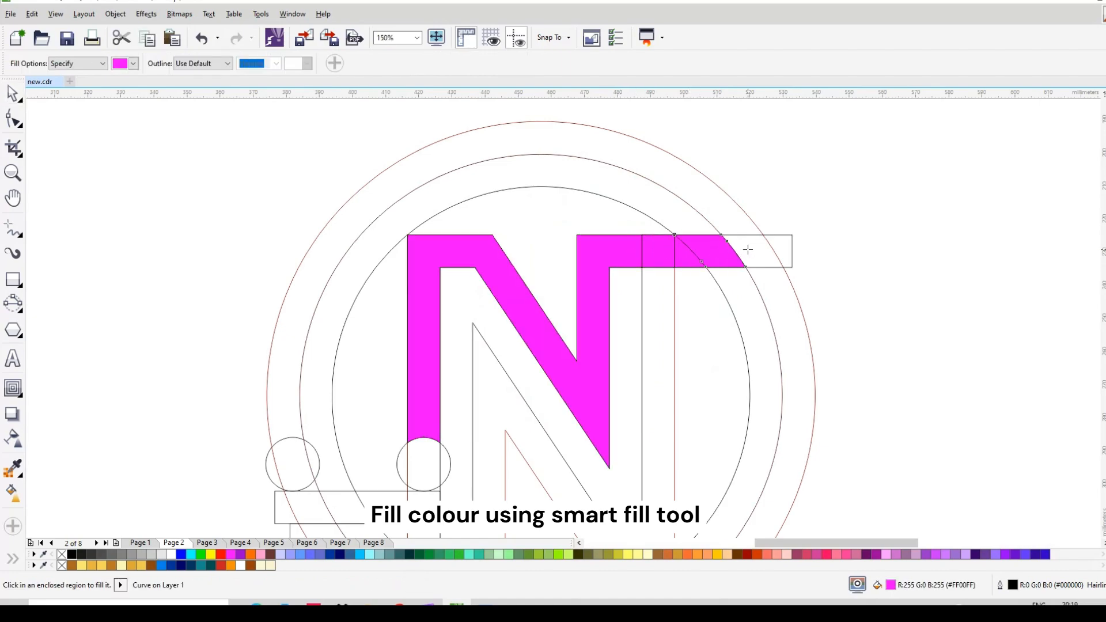
click(748, 250)
click(720, 210)
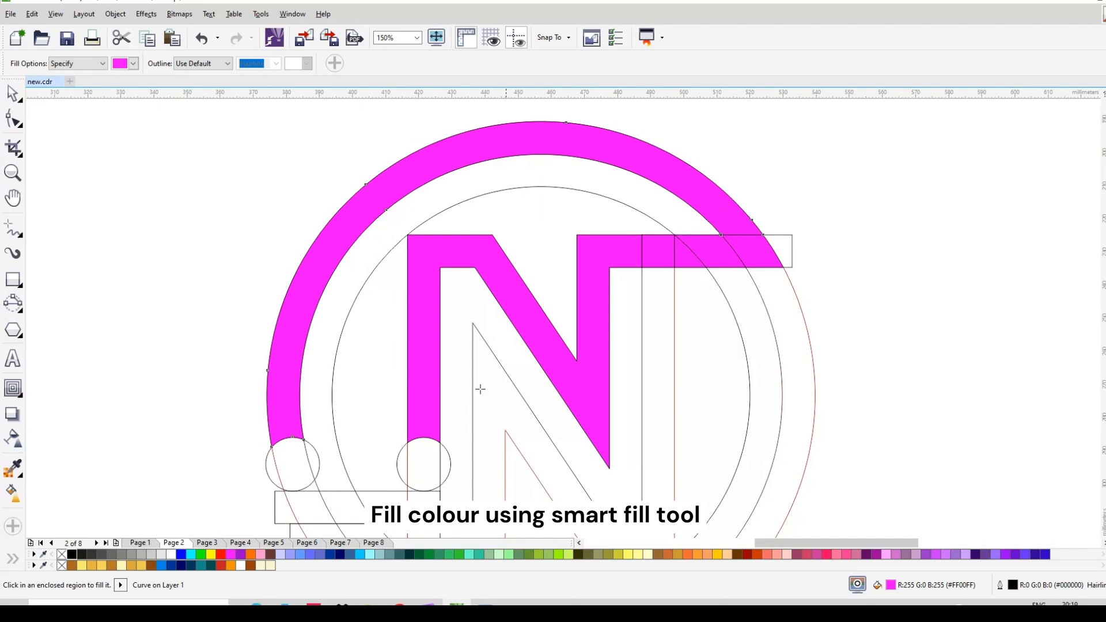
- Smart Fill all the regions inside the two small circles at the ends of the arc and the N's left stem with magenta
click(290, 464)
click(312, 461)
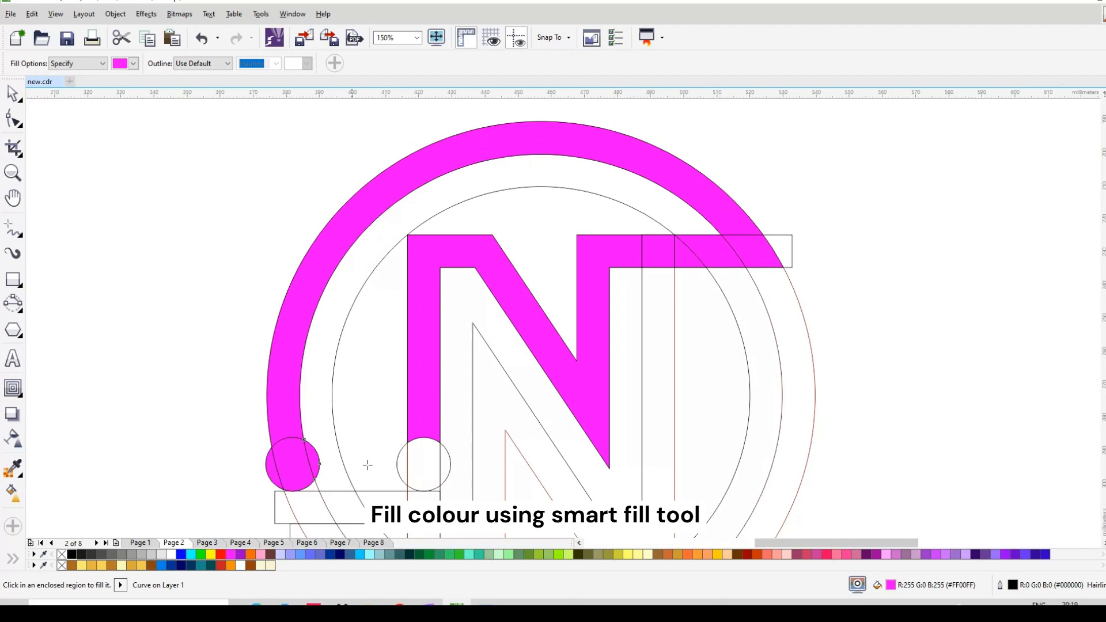
click(404, 467)
click(425, 464)
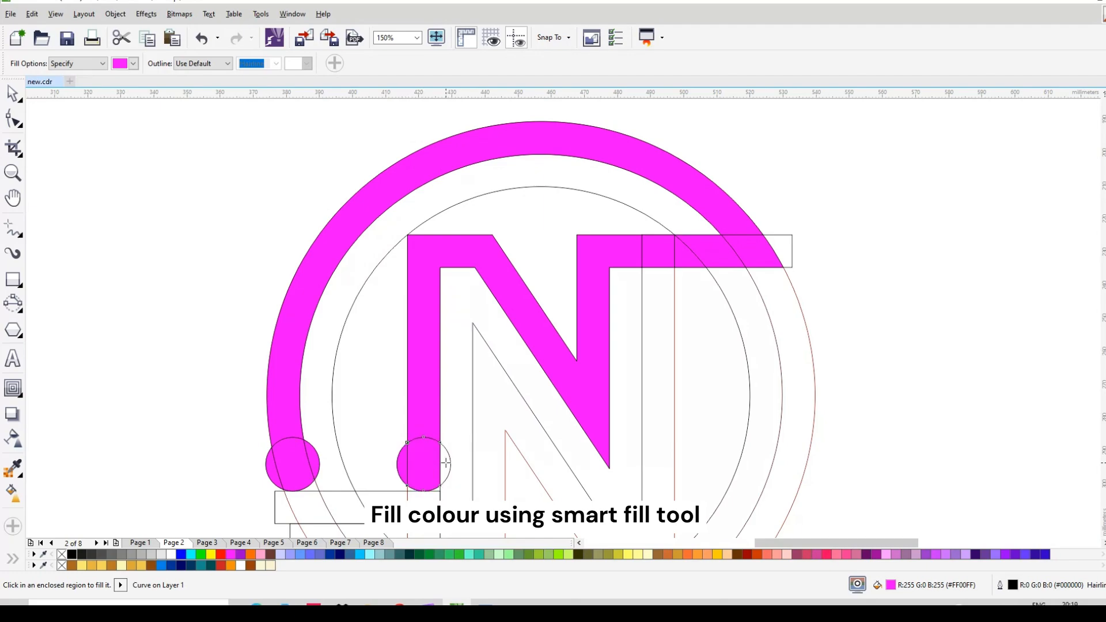
click(446, 463)
scroll(676, 281, down, 1)
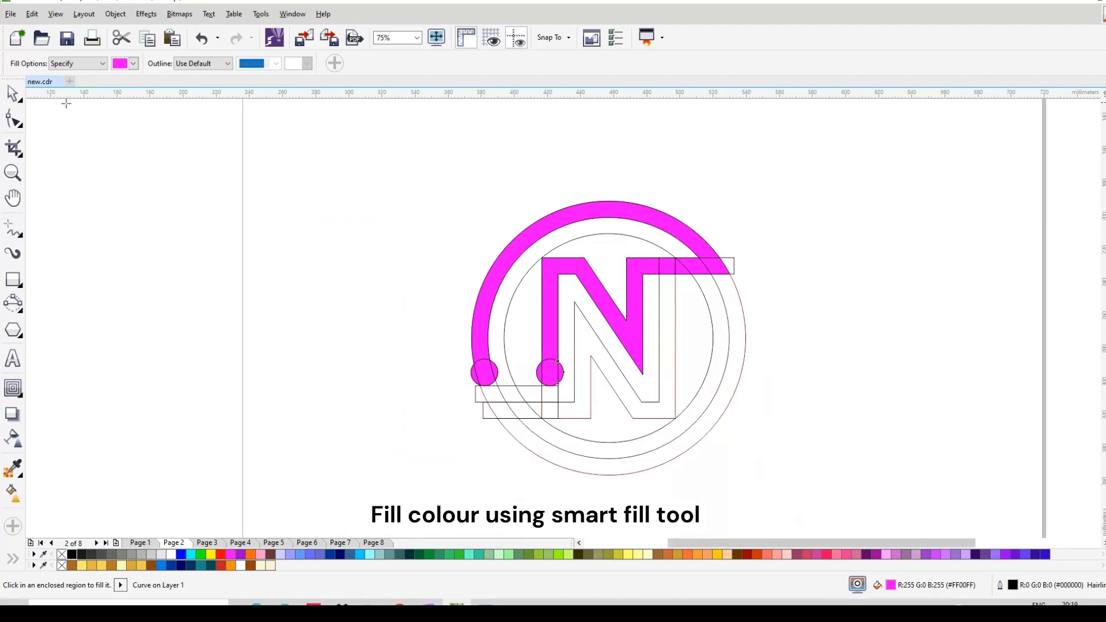
- Select all the magenta-filled pieces of the ring, the N and the small circles and weld them into one object
click(13, 93)
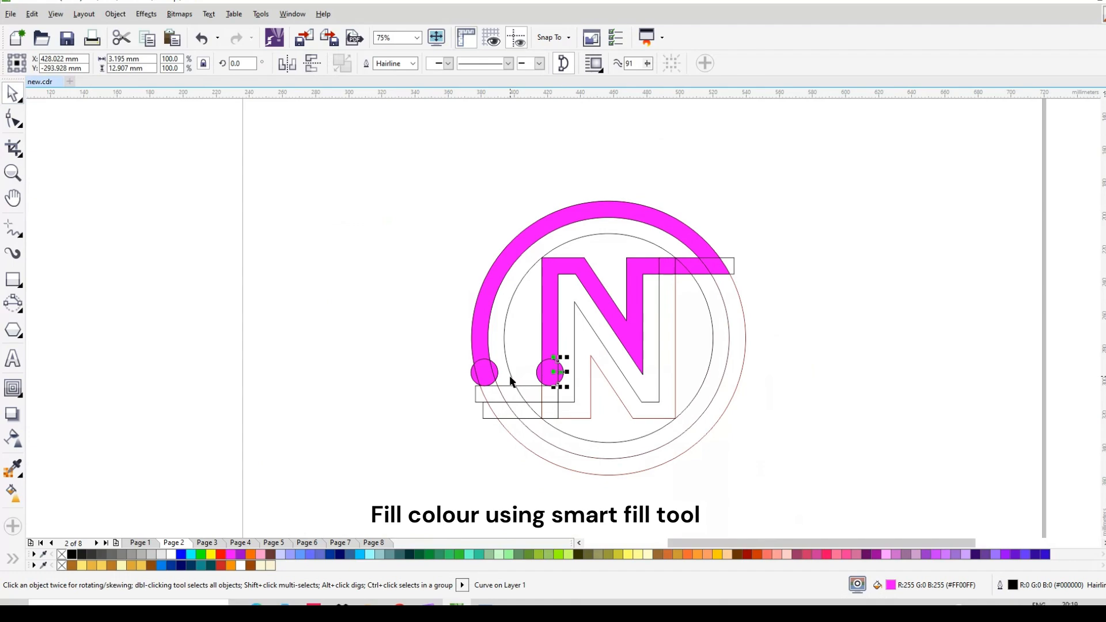
scroll(496, 384, up, 1)
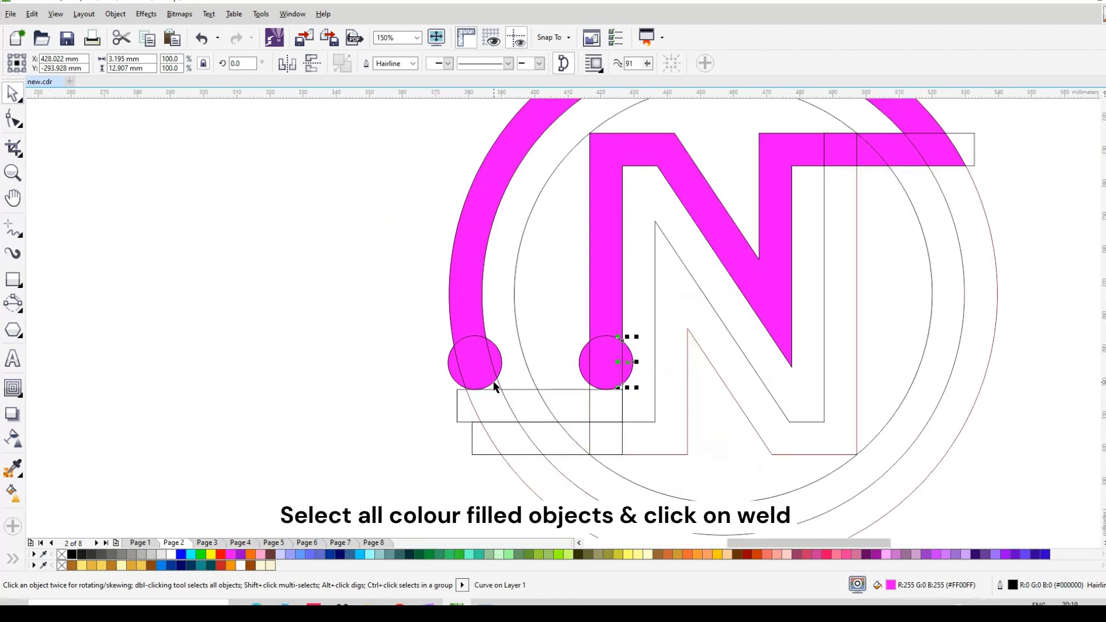
click(455, 373)
shift+click(484, 365)
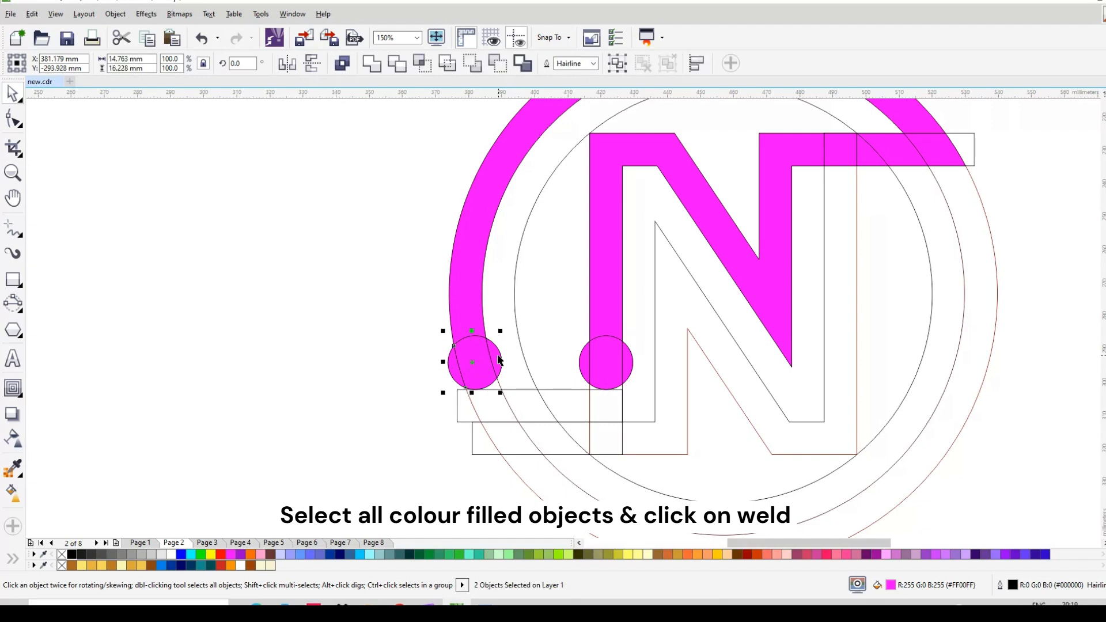
shift+click(499, 356)
shift+click(471, 289)
shift+click(942, 150)
shift+click(613, 368)
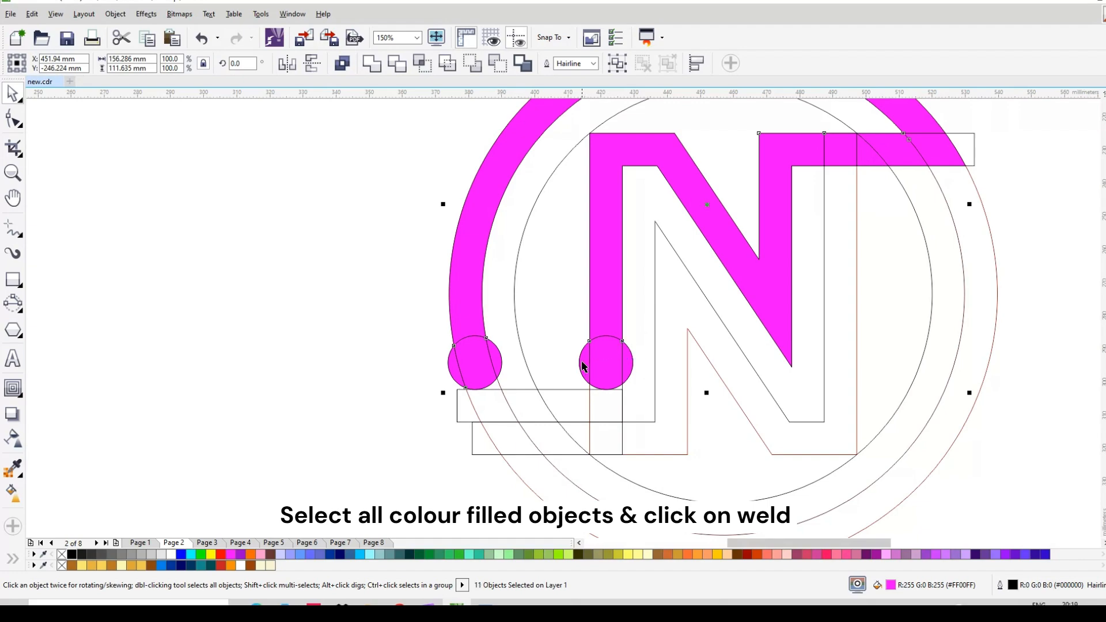
drag(608, 359, 386, 364)
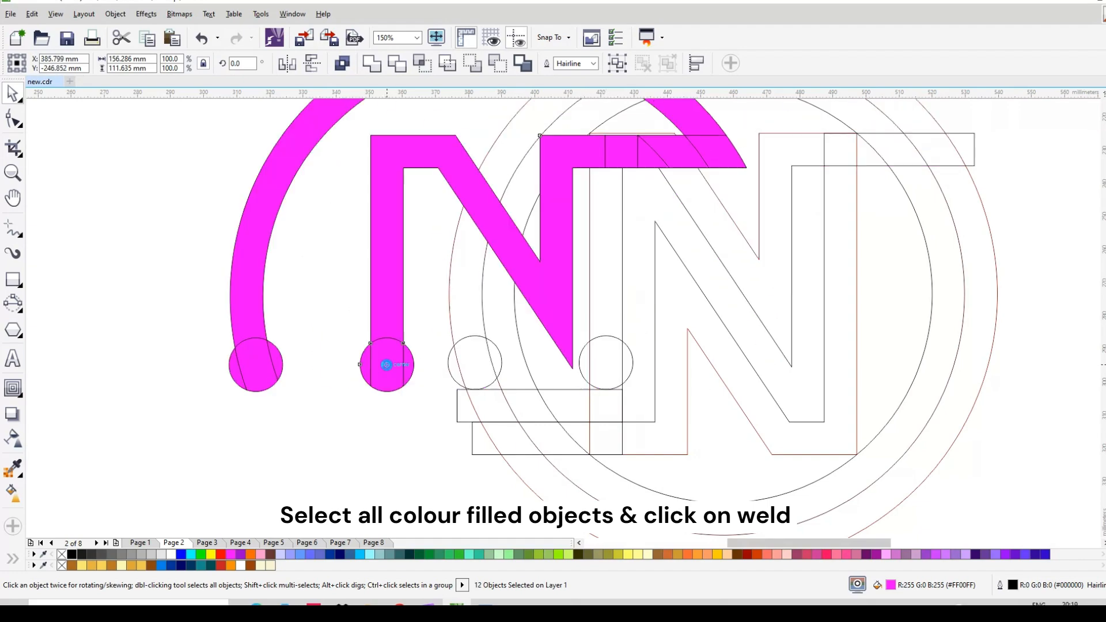
key(ctrl+z)
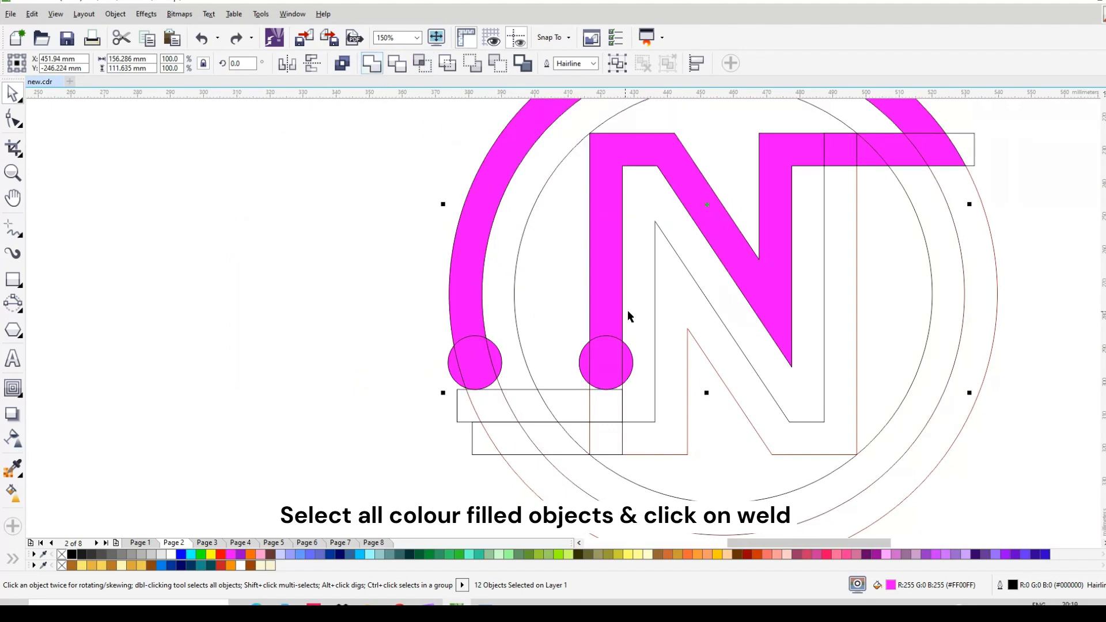
scroll(630, 316, down, 2)
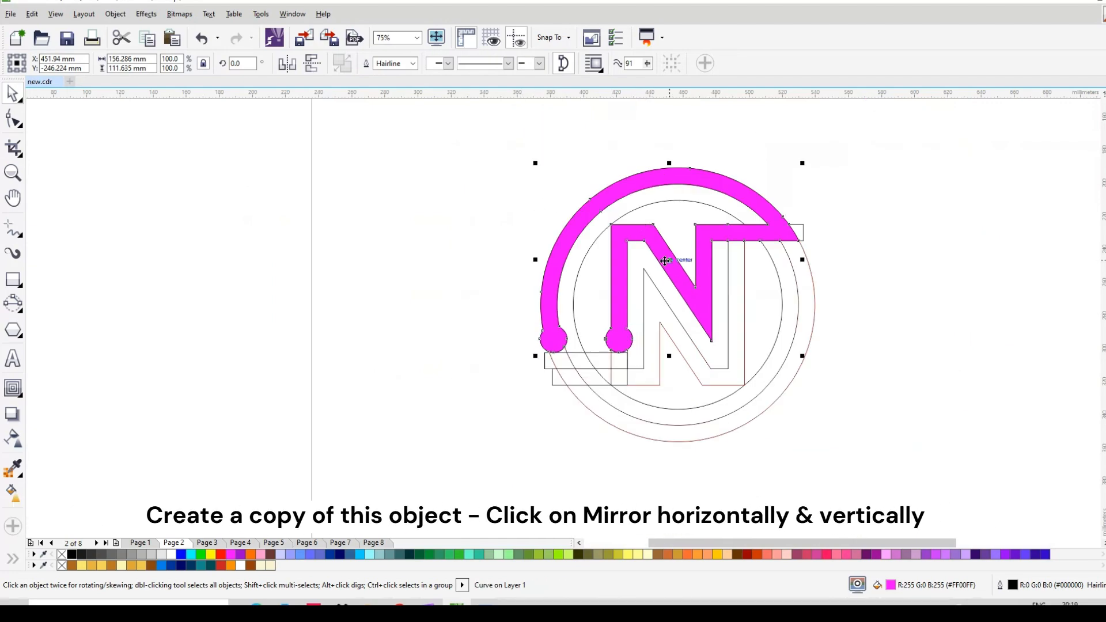
- Place a copy of the welded shape, mirrored horizontally and vertically, with its pointed N corner on the inner contour's upper corner
drag(666, 261, 435, 325)
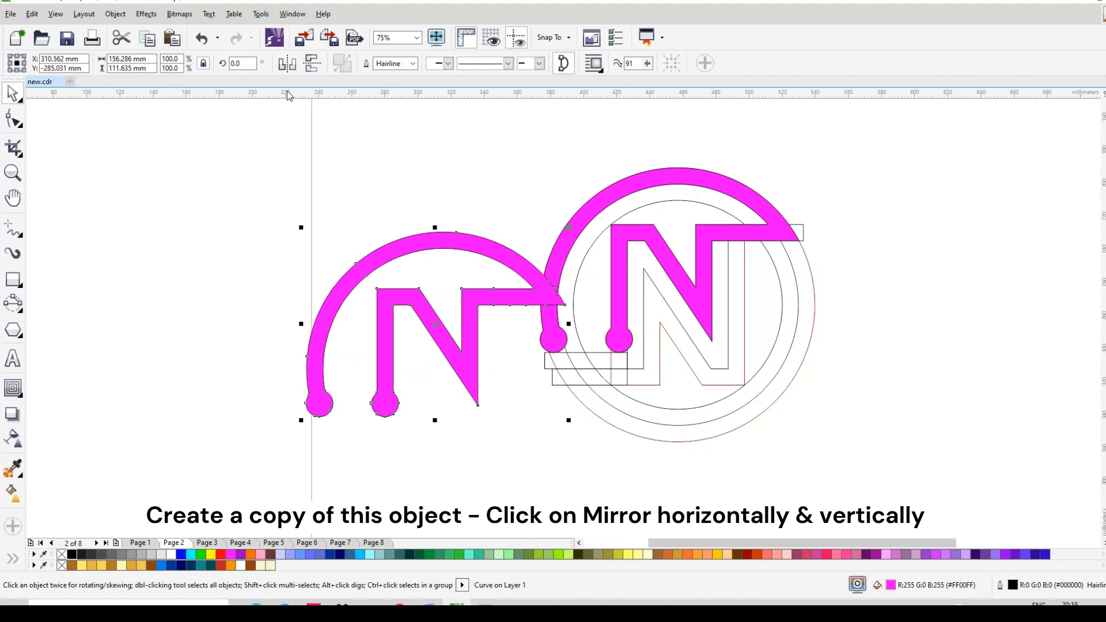
click(290, 71)
click(312, 65)
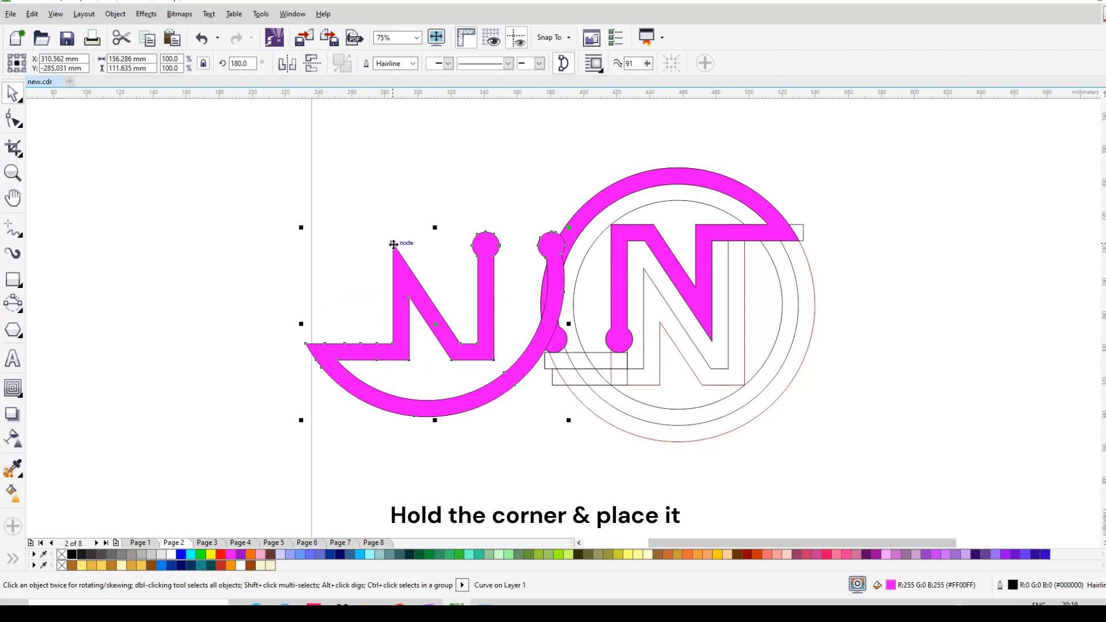
drag(397, 247, 644, 268)
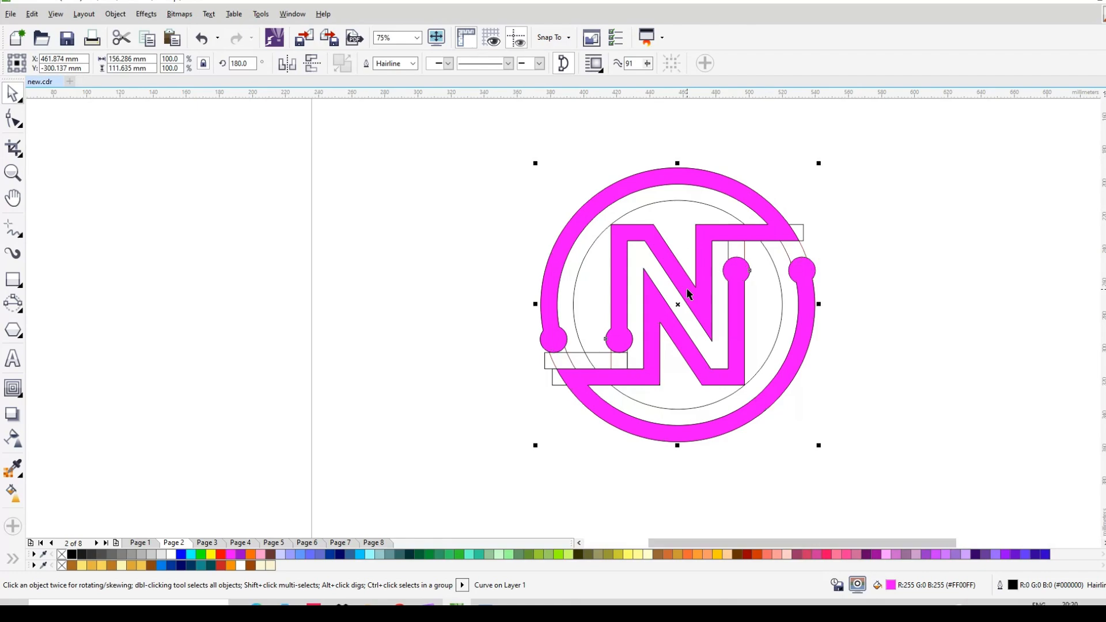
- Move both magenta halves together clear of the construction outlines and delete all the leftover outlines
shift+click(686, 288)
drag(686, 288, 372, 300)
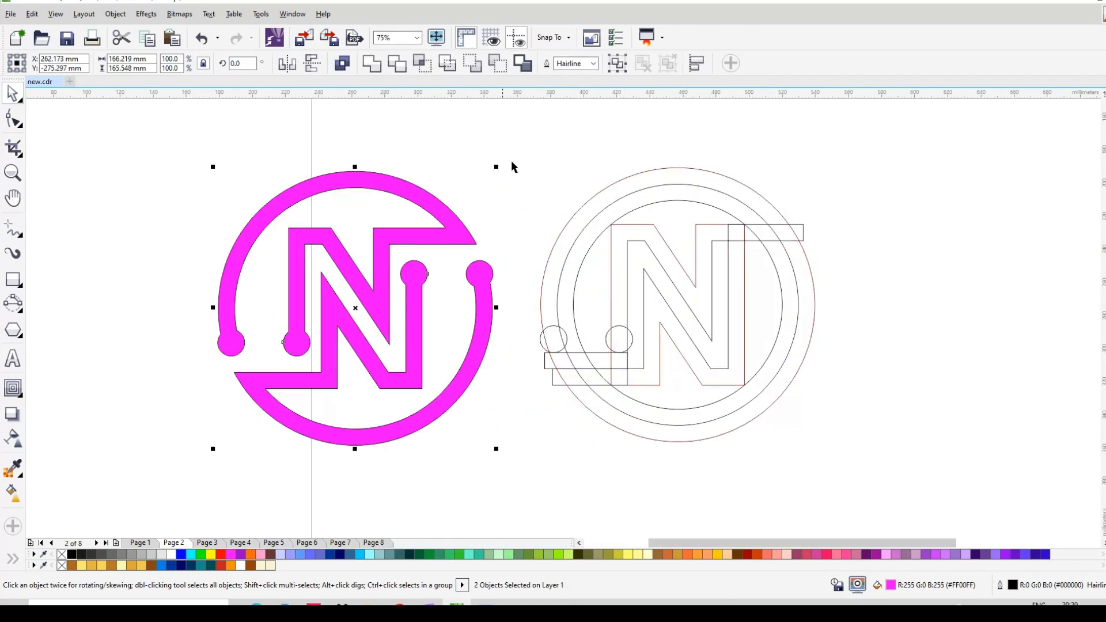
drag(503, 147, 964, 499)
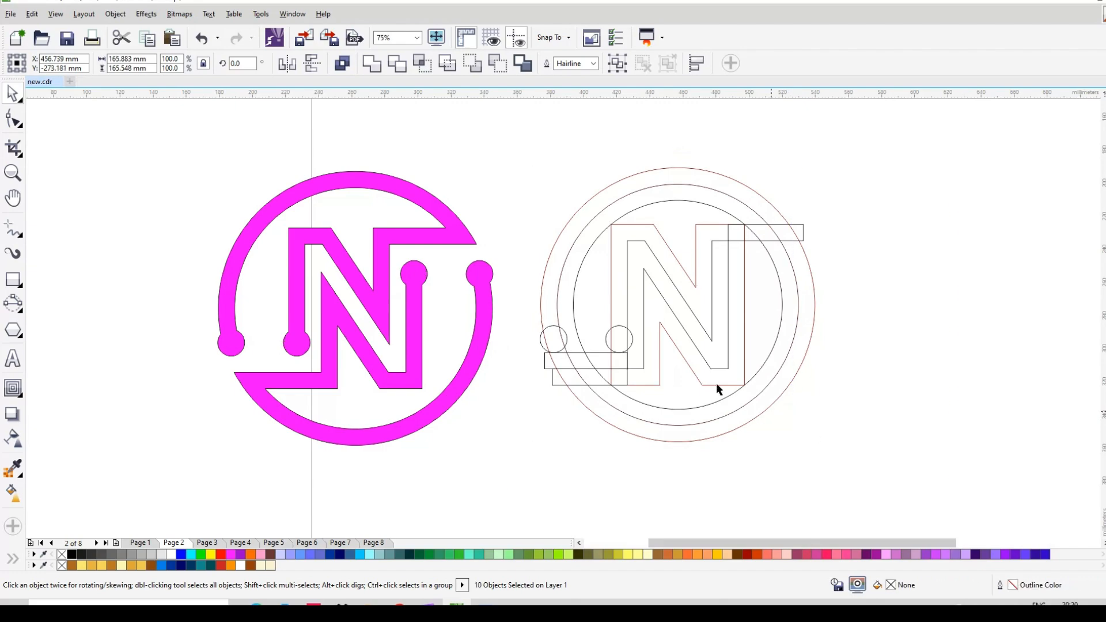
key(Delete)
scroll(593, 327, down, 2)
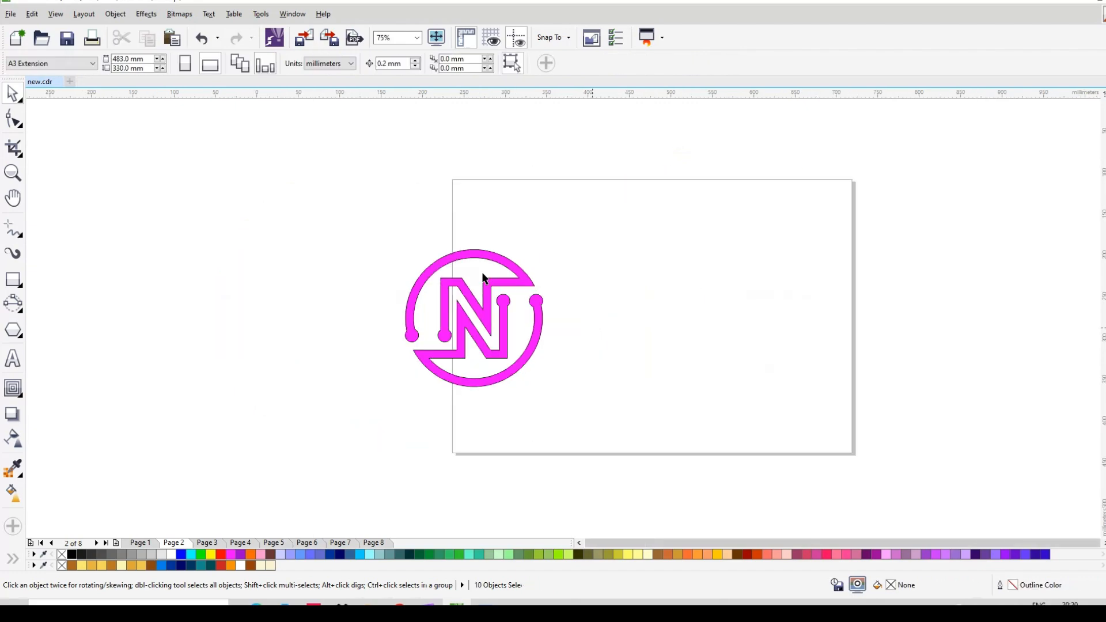
- Move the two logo halves onto the page, weld them into one object and remove its outline
drag(520, 398, 597, 409)
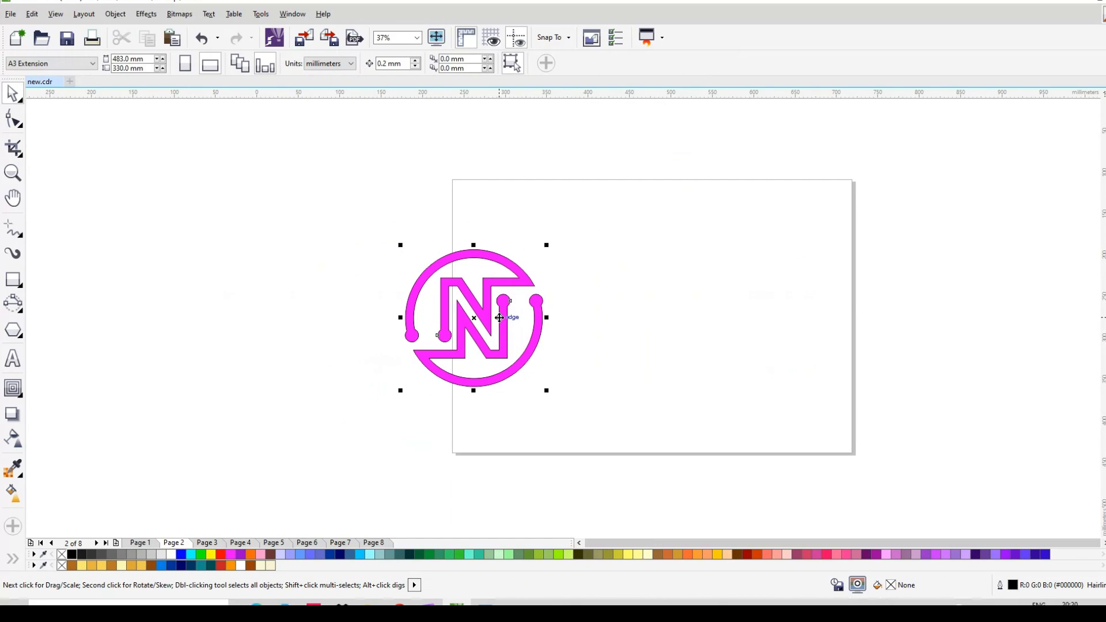
drag(509, 320, 671, 316)
click(372, 64)
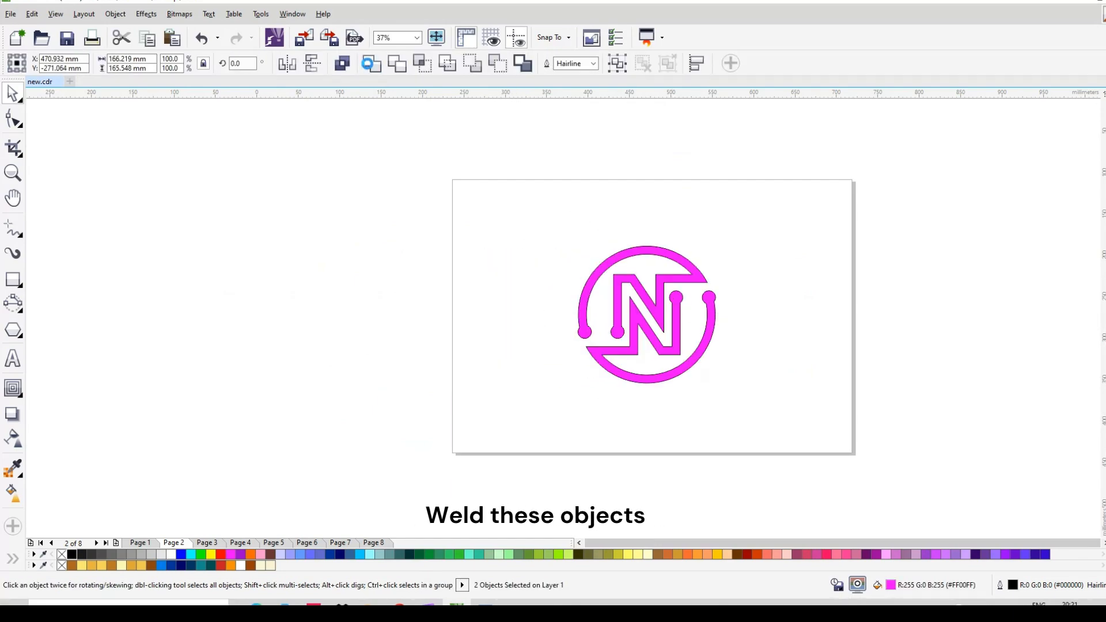
scroll(661, 323, up, 2)
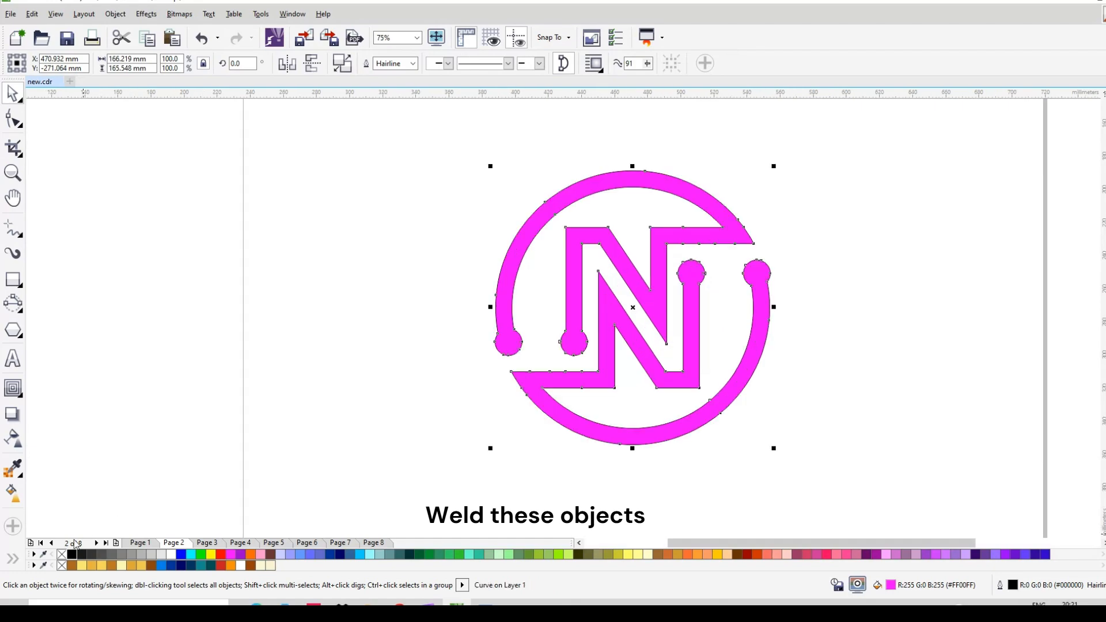
right_click(62, 554)
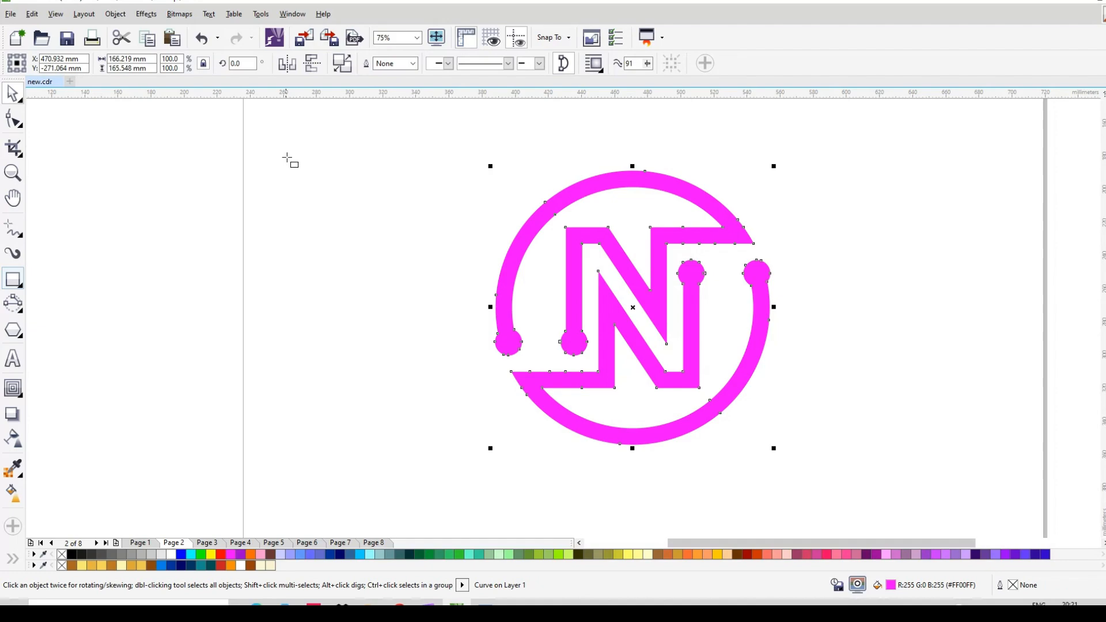
- Draw a background rectangle about 427 by 321 mm, fill it with dark blue #003399 and send it behind the logo
mouse_move(323, 109)
mouse_down()
mouse_move(414, 222)
mouse_move(1006, 549)
mouse_move(1014, 540)
mouse_move(1003, 518)
mouse_move(1028, 527)
mouse_up()
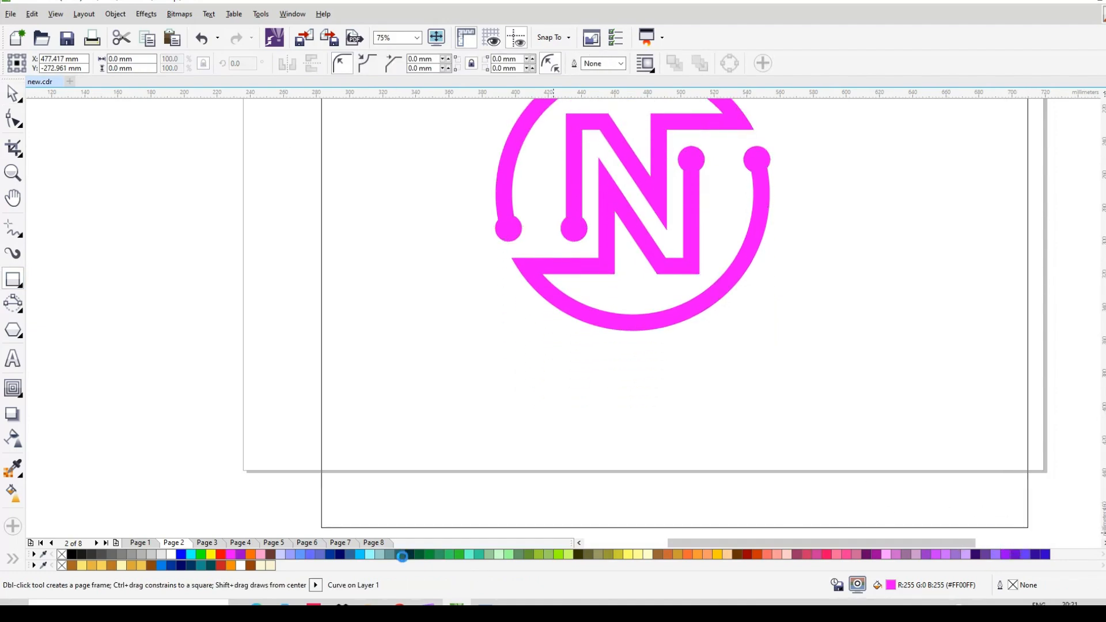
click(330, 554)
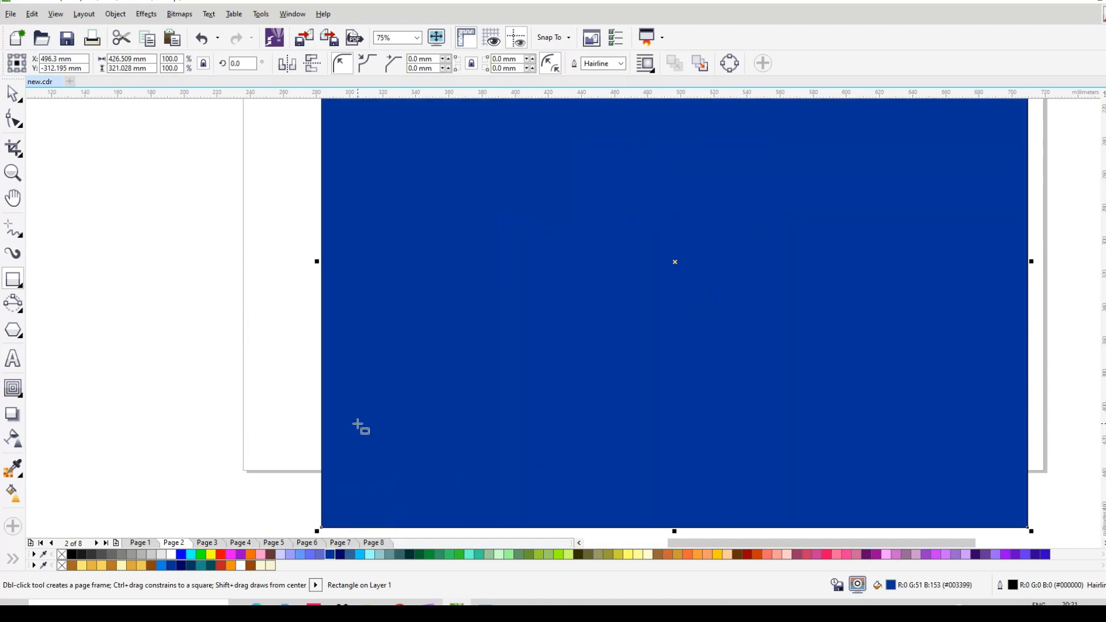
key(shift+Page_Down)
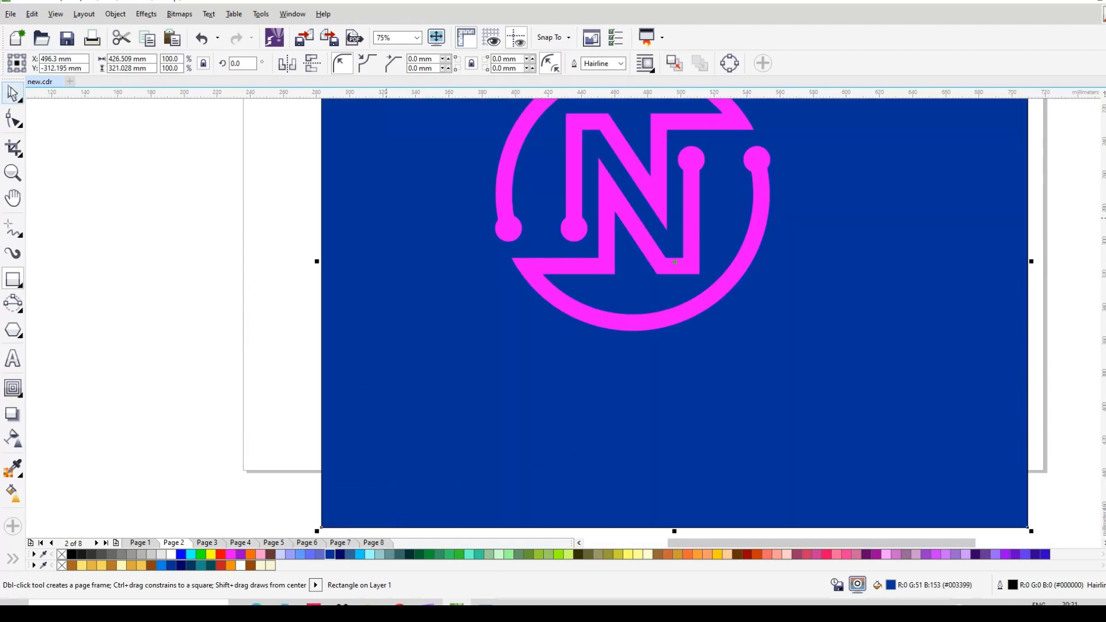
scroll(576, 374, down, 2)
key(space)
scroll(622, 297, up, 4)
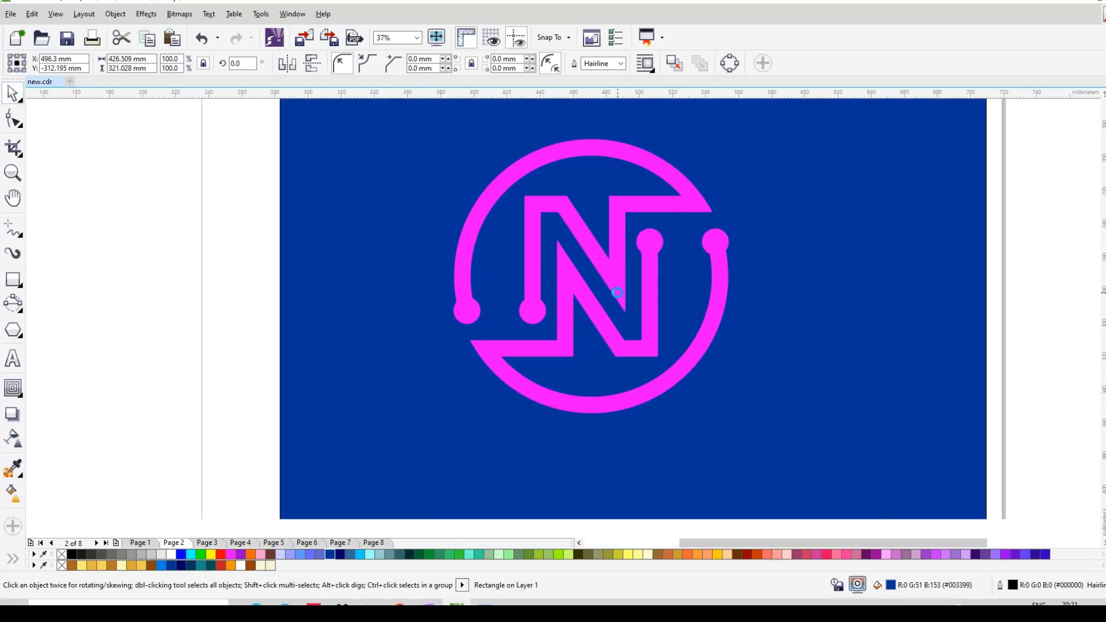
scroll(618, 291, down, 3)
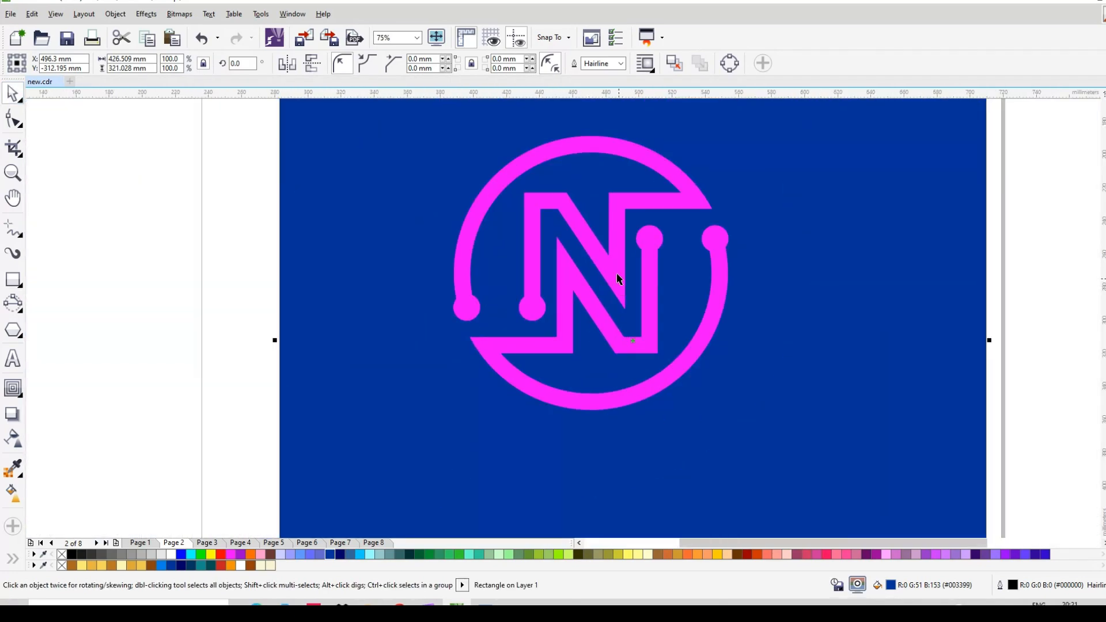
- Move the logo nearer the middle of the blue background and lock the background rectangle
click(615, 270)
drag(615, 269, 691, 295)
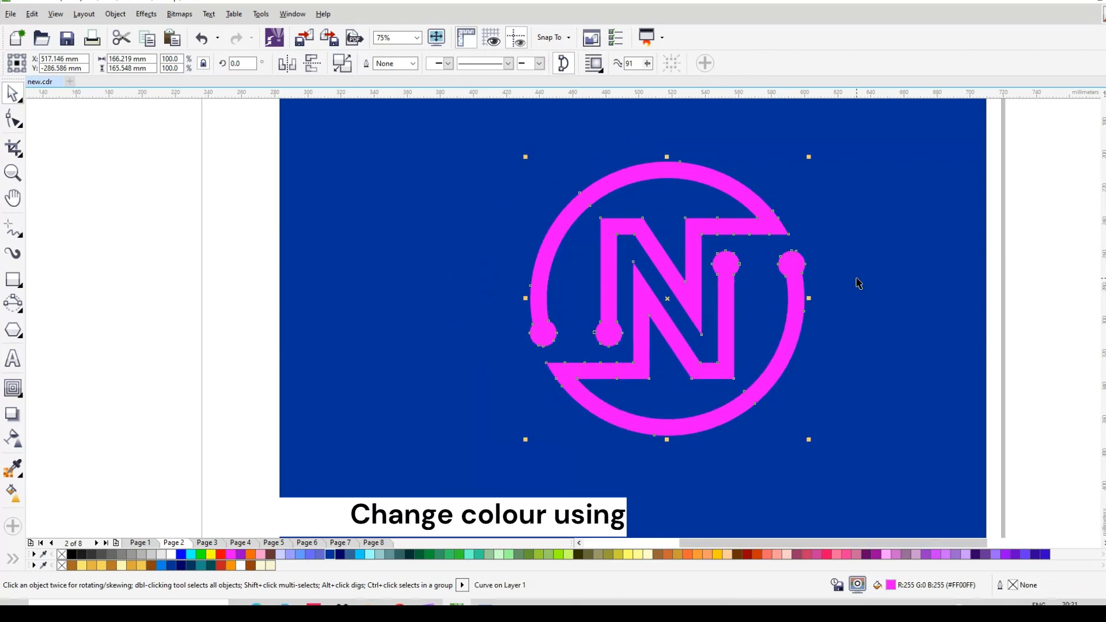
right_click(860, 282)
click(906, 334)
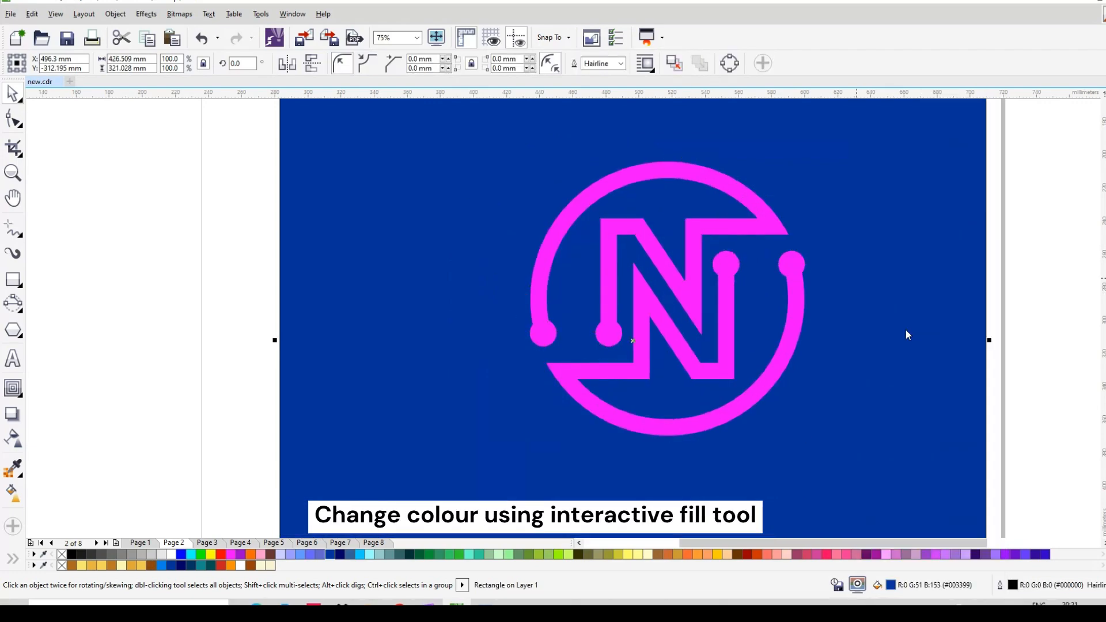
- Apply an elliptical fountain fill to the logo, with its centre at the ring's left edge and its end at the right edge
click(695, 294)
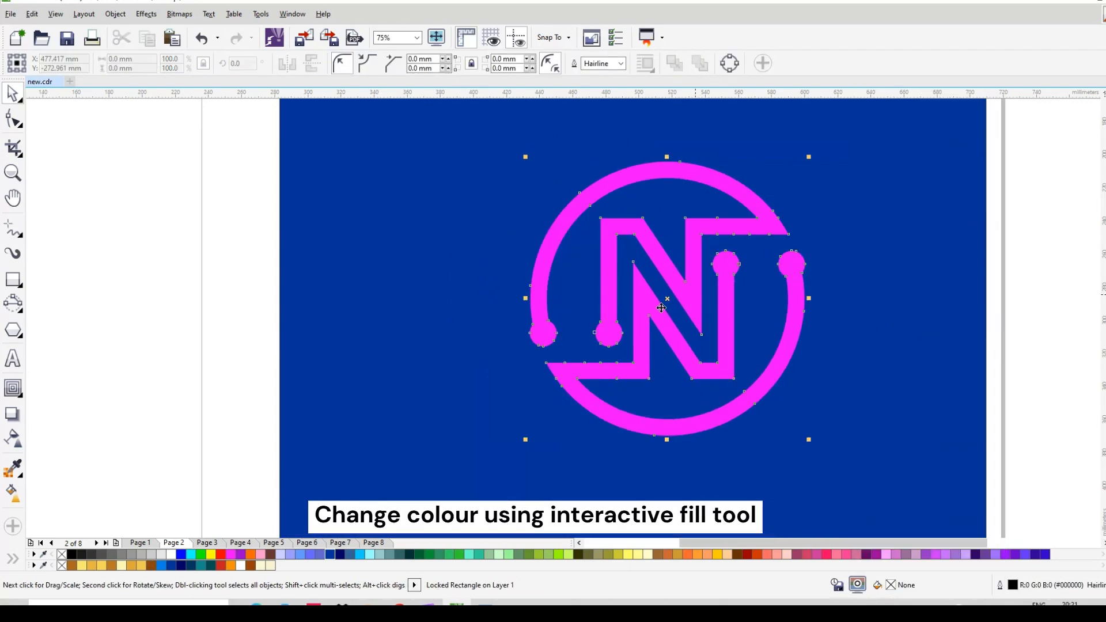
click(13, 492)
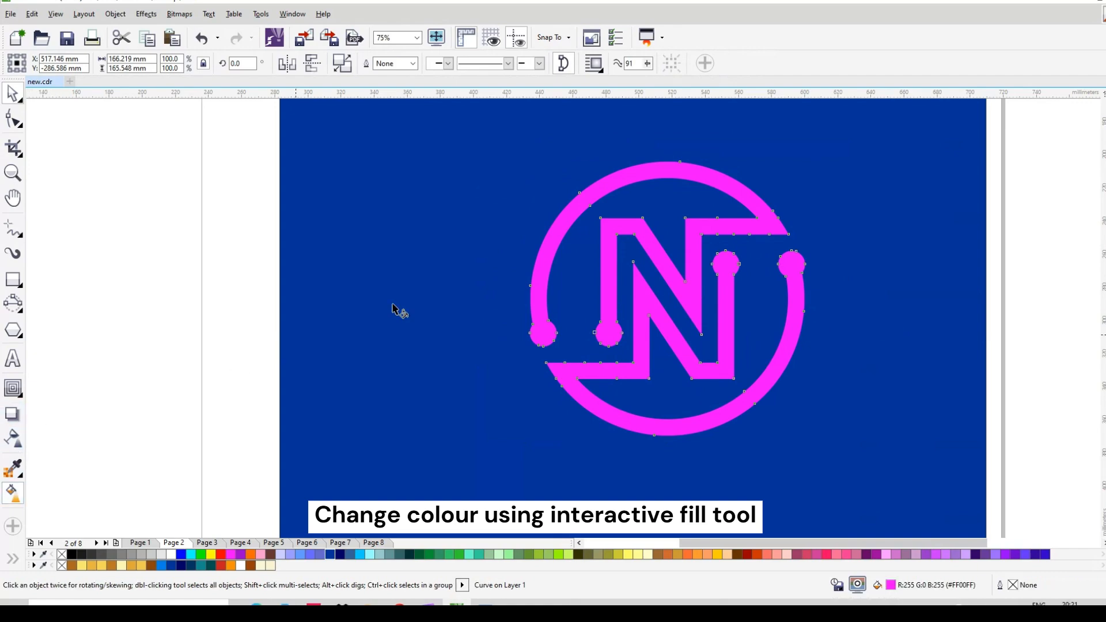
drag(533, 295, 798, 299)
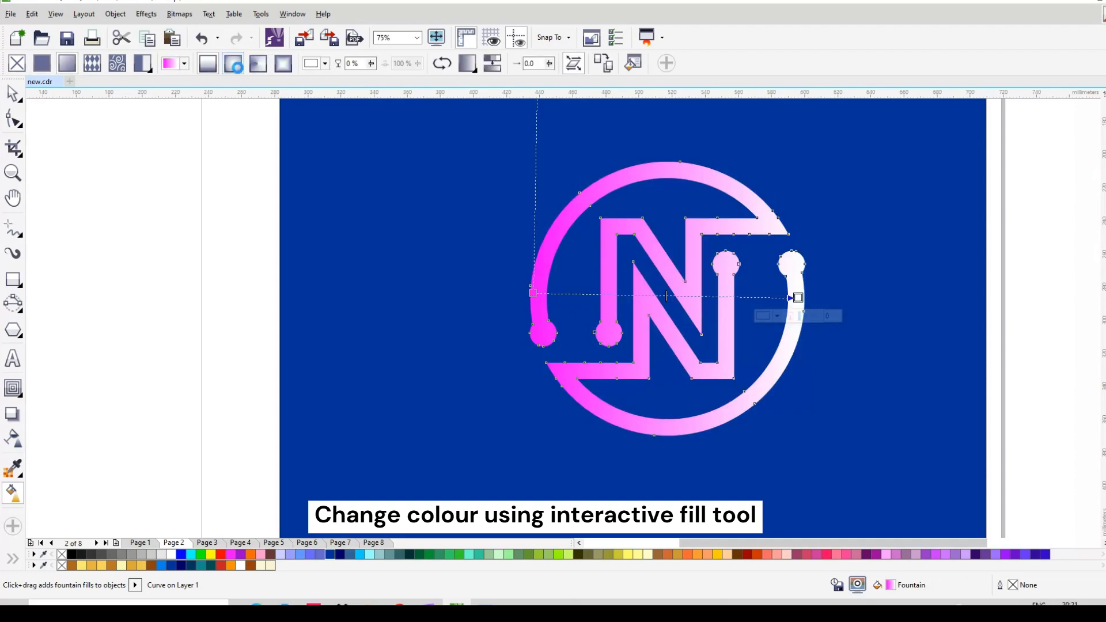
click(234, 64)
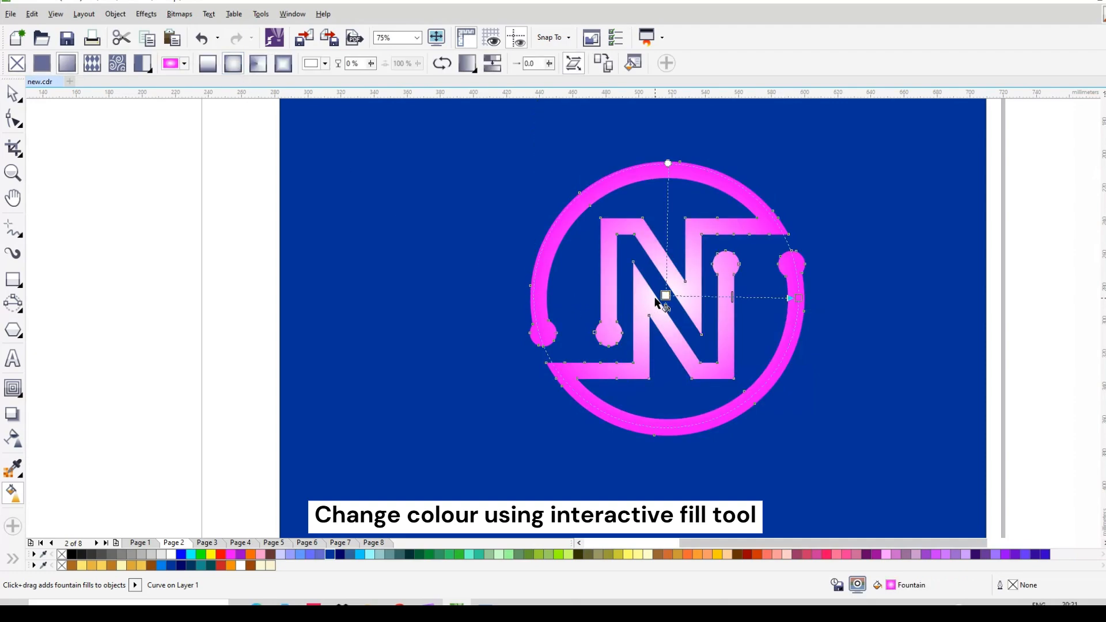
drag(665, 295, 530, 304)
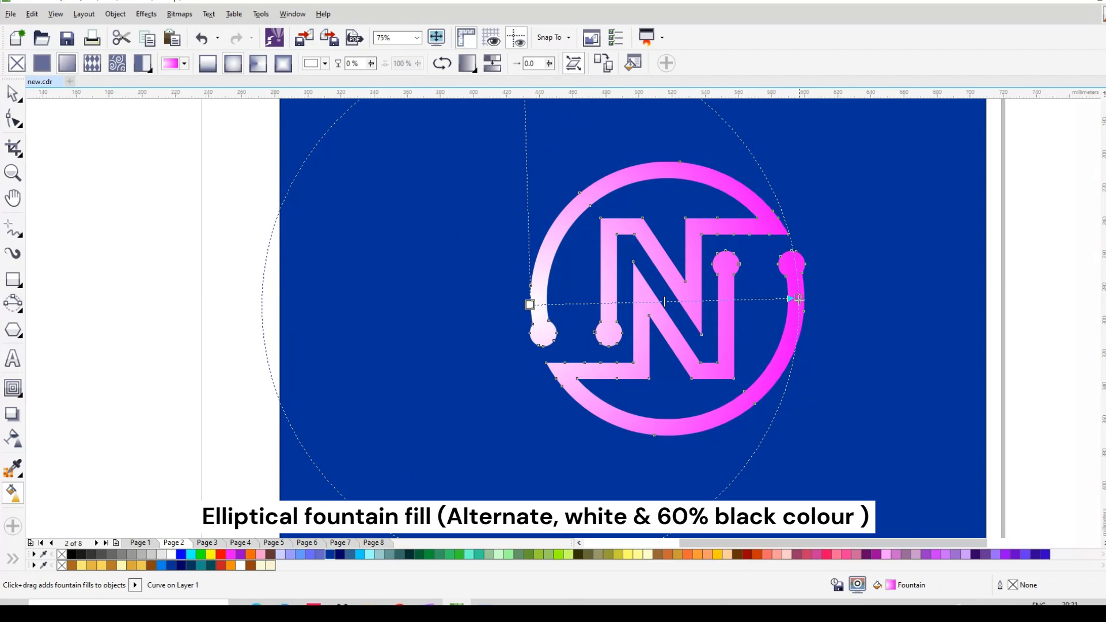
drag(800, 298, 804, 298)
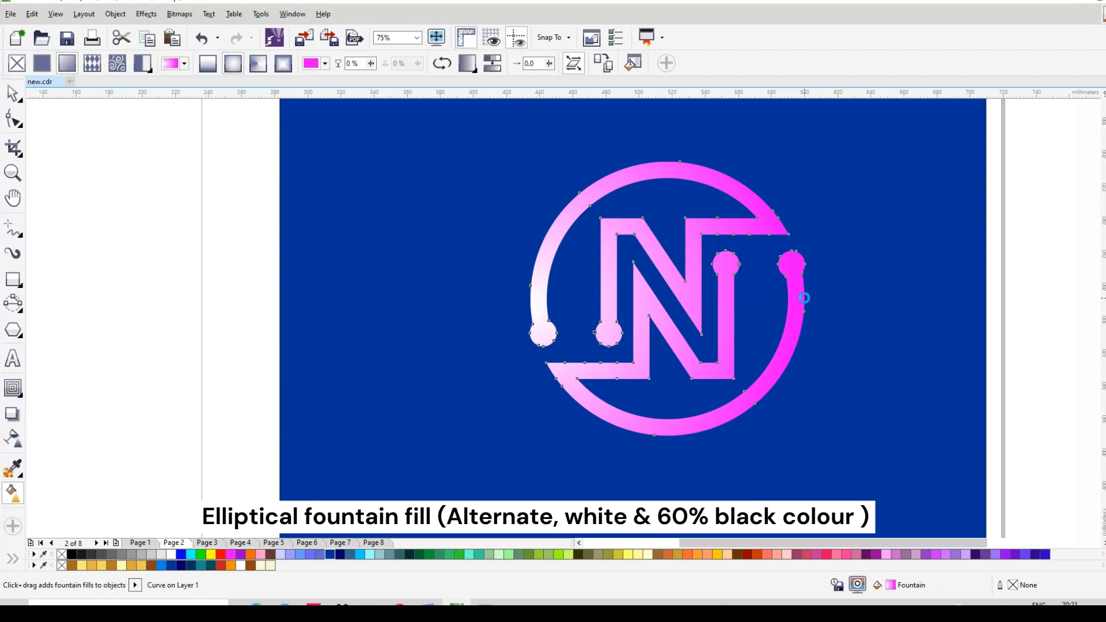
- Colour the fountain fill's end black and add a white stop at 18% and a black stop at 45%
drag(72, 557, 804, 298)
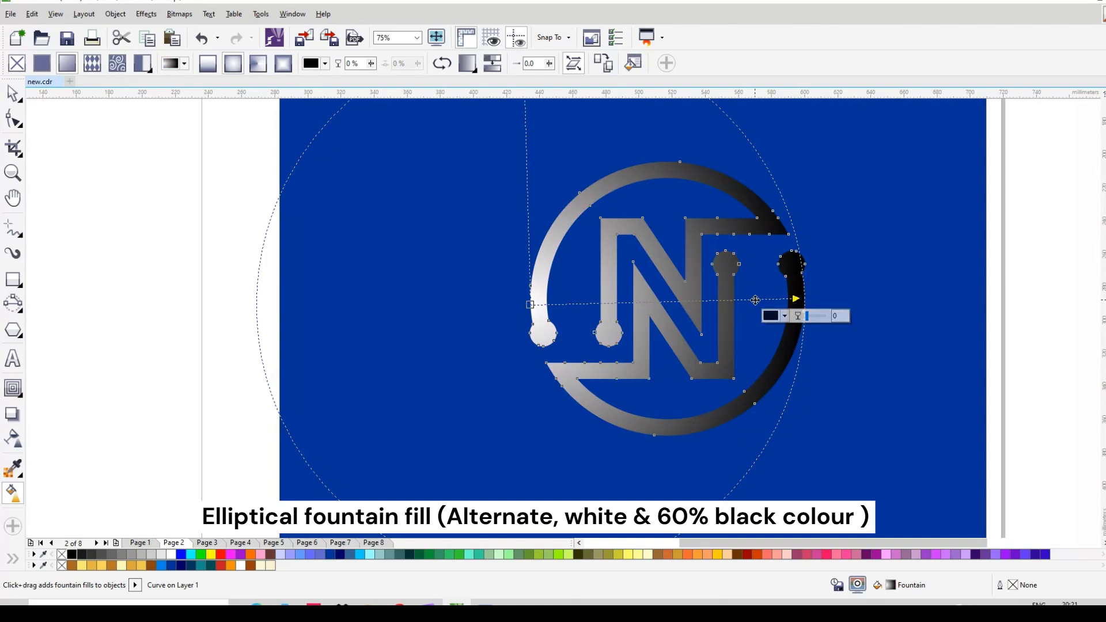
drag(171, 555, 698, 369)
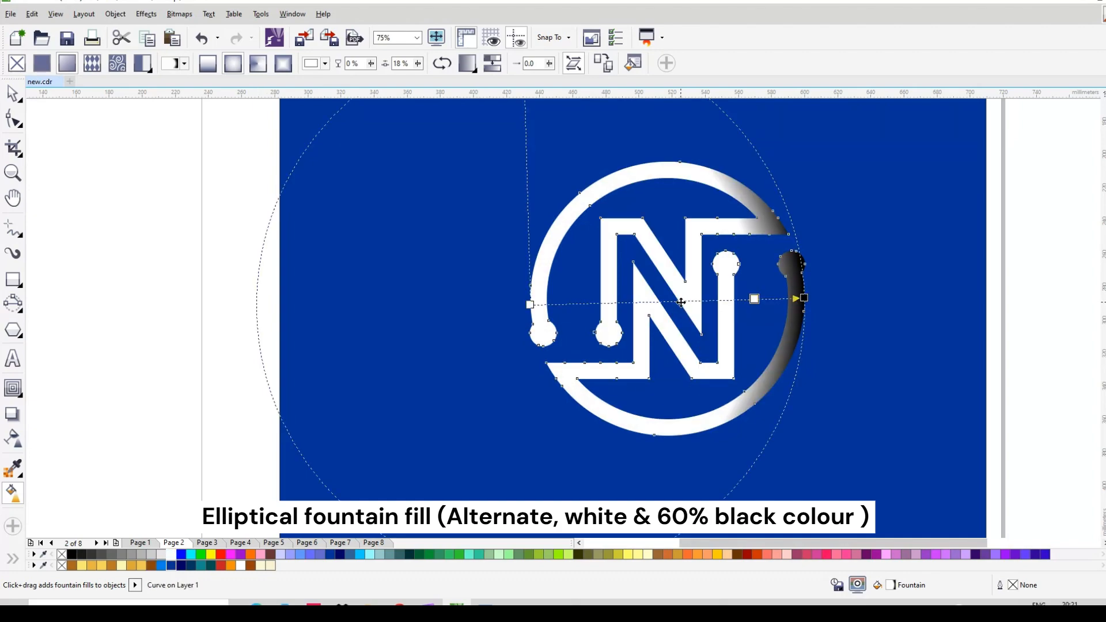
double_click(682, 302)
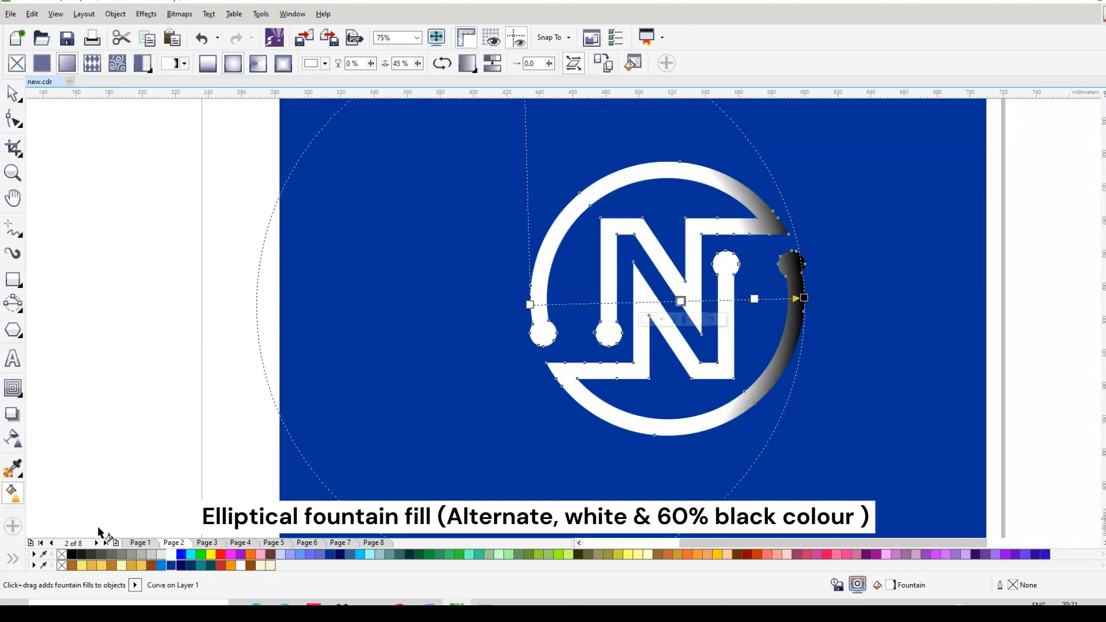
drag(72, 559, 681, 302)
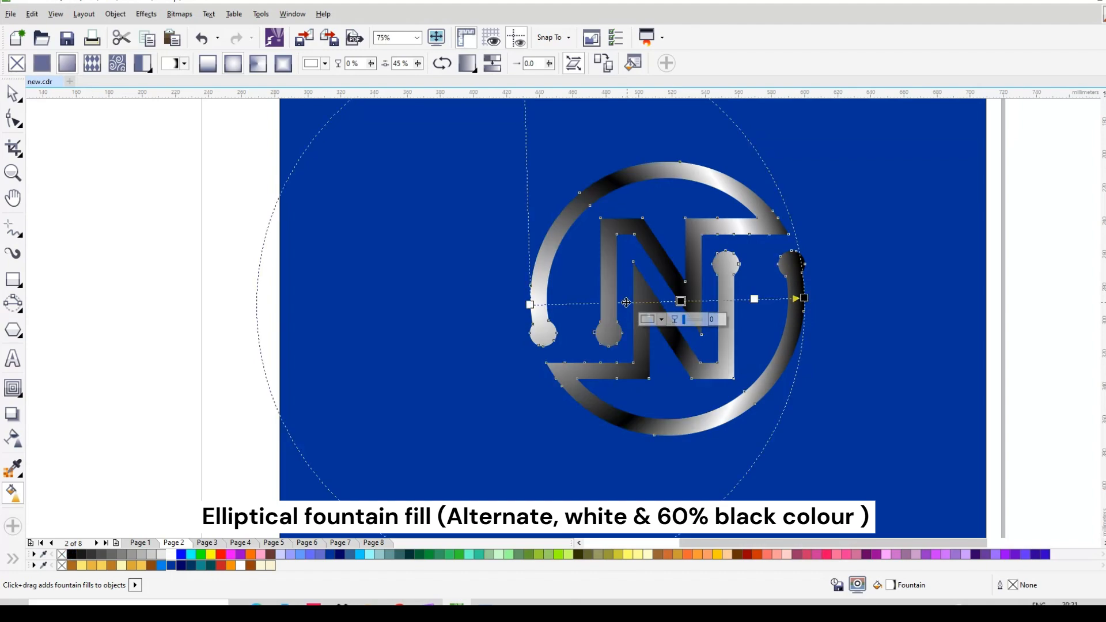
- Add a white stop at 66% and a black stop at 82% to the logo's fountain fill
double_click(624, 303)
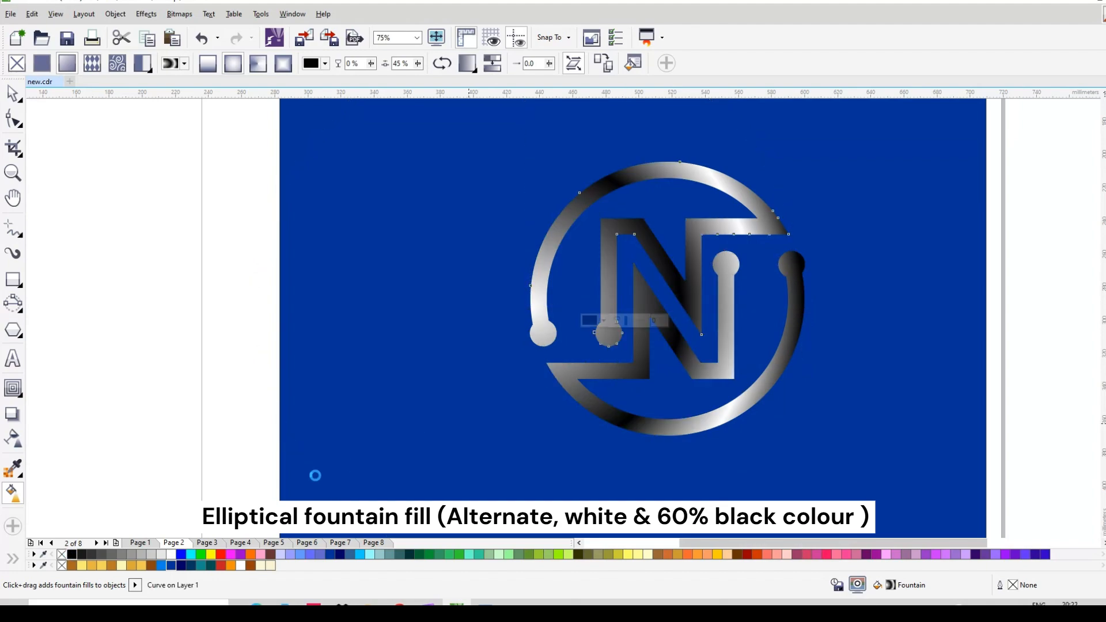
drag(172, 558, 623, 302)
double_click(579, 304)
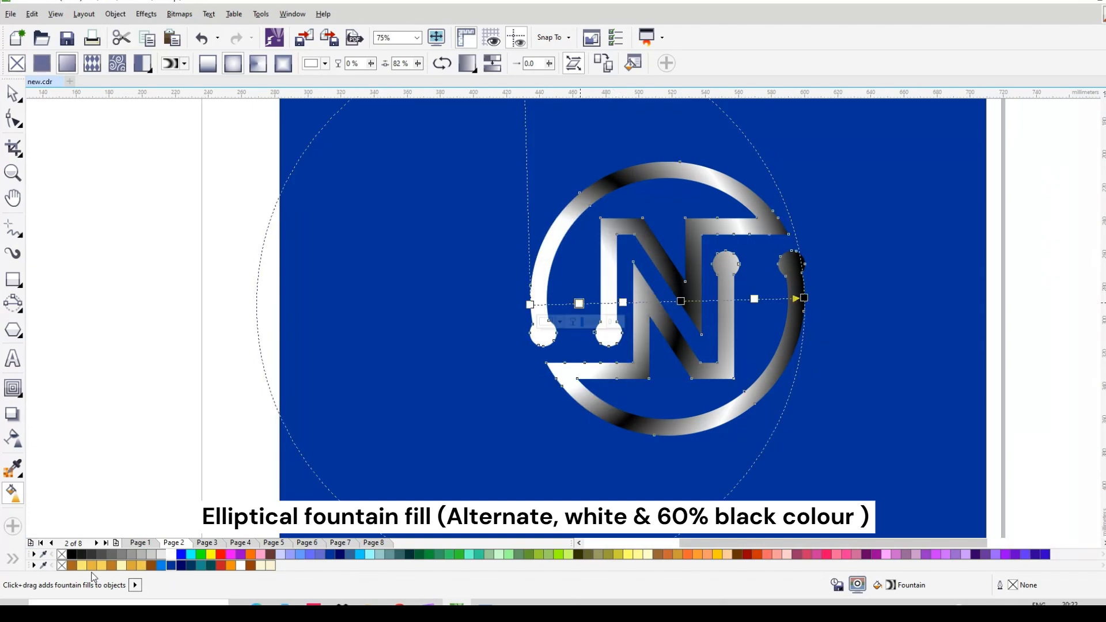
click(72, 554)
- Reposition the fill's middle stops, setting the black one at 41% and the neighbouring white one at 60%
click(632, 304)
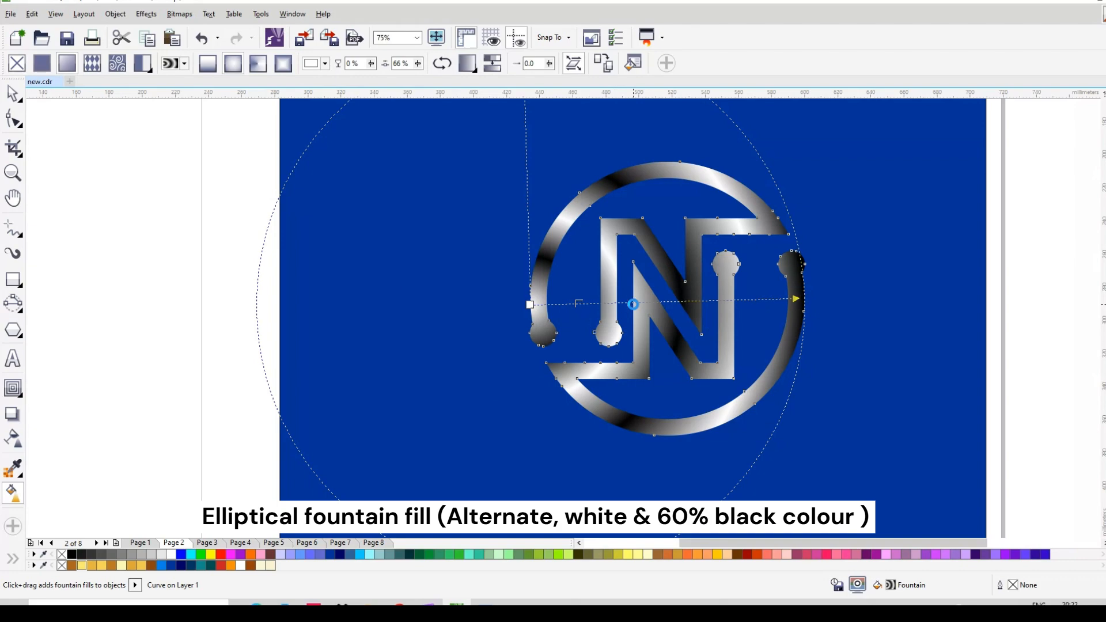
double_click(680, 301)
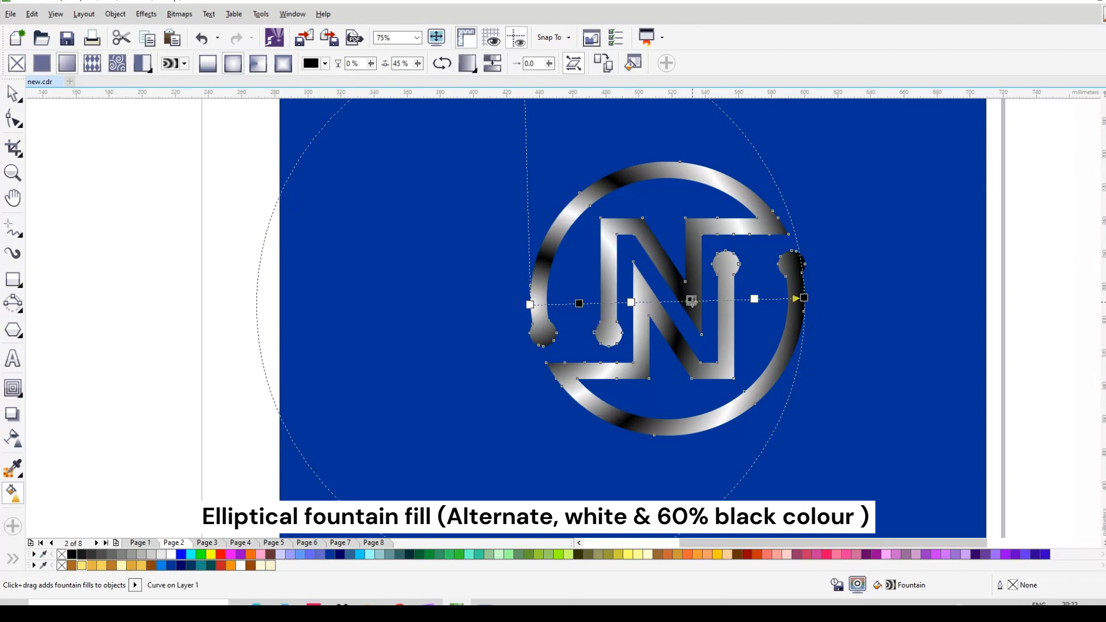
drag(695, 302, 696, 302)
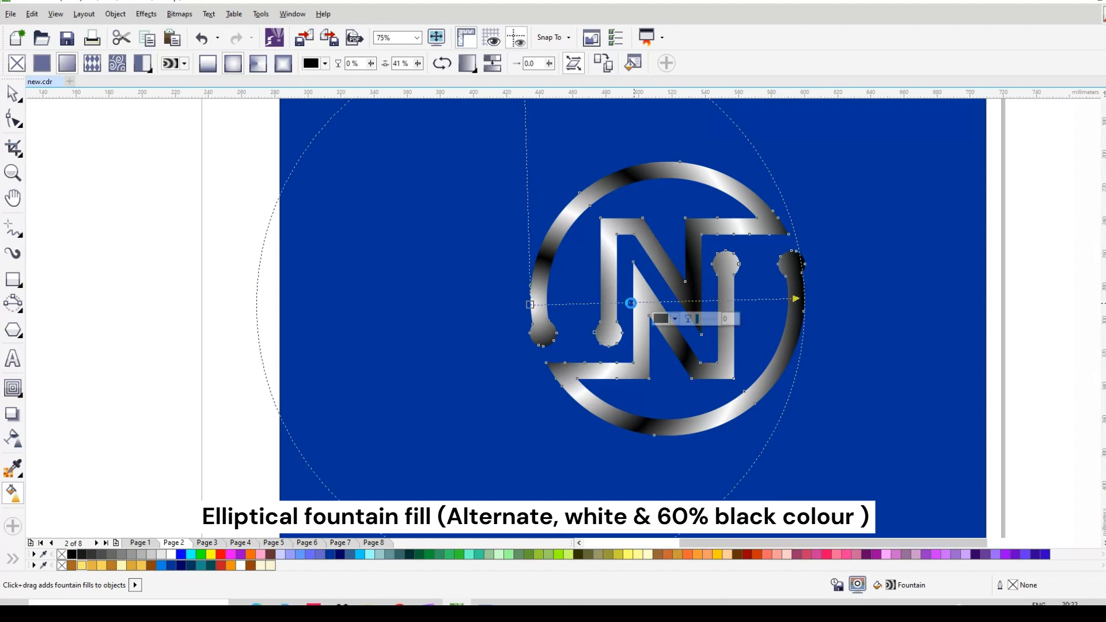
double_click(631, 302)
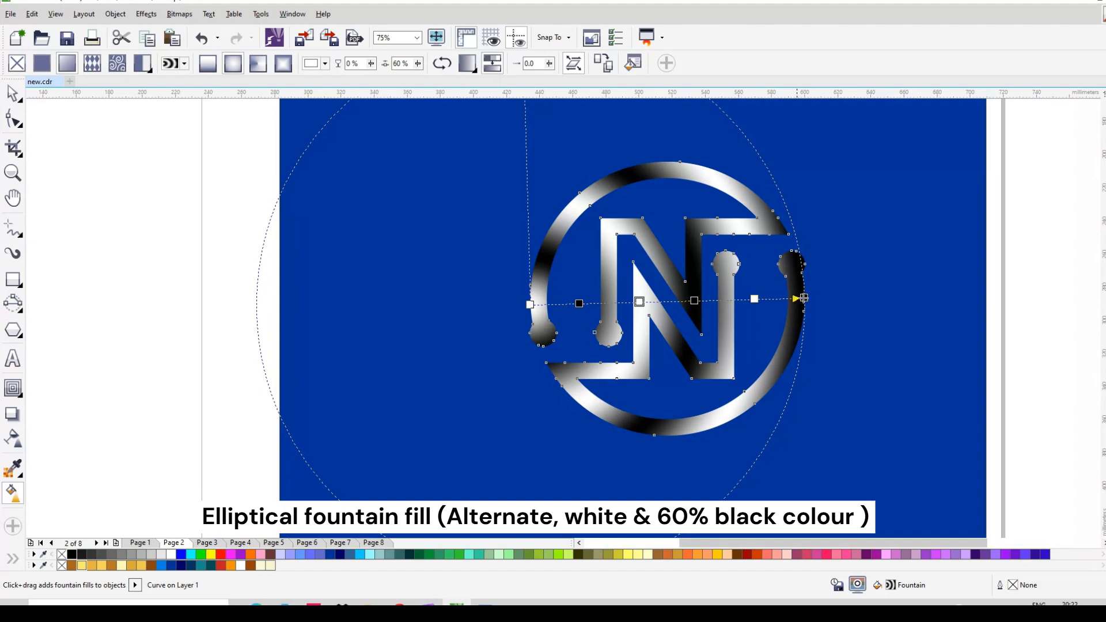
- Extend the fill's end and centre slightly beyond the ring and shift the middle white and black stops, placing the black one at 36%
drag(803, 298, 814, 297)
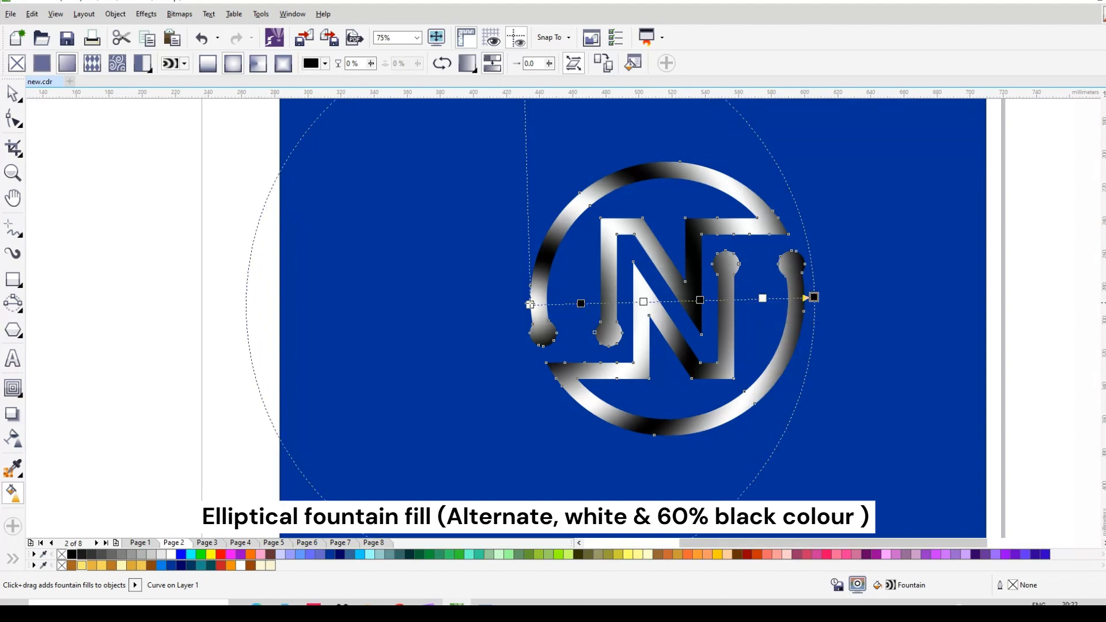
drag(525, 304, 523, 304)
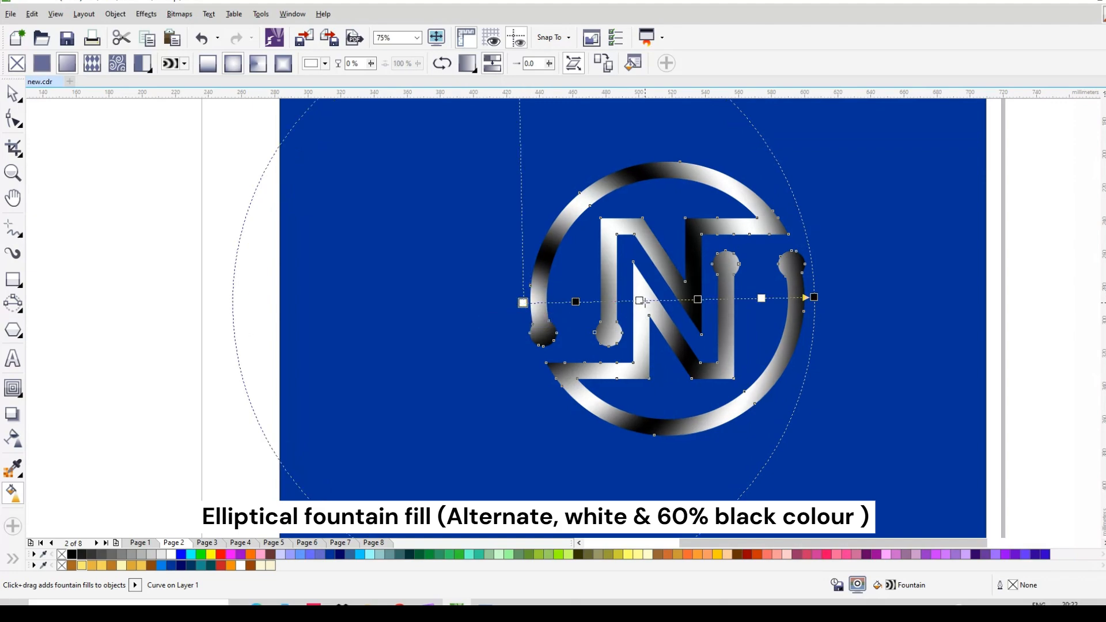
drag(640, 300, 710, 299)
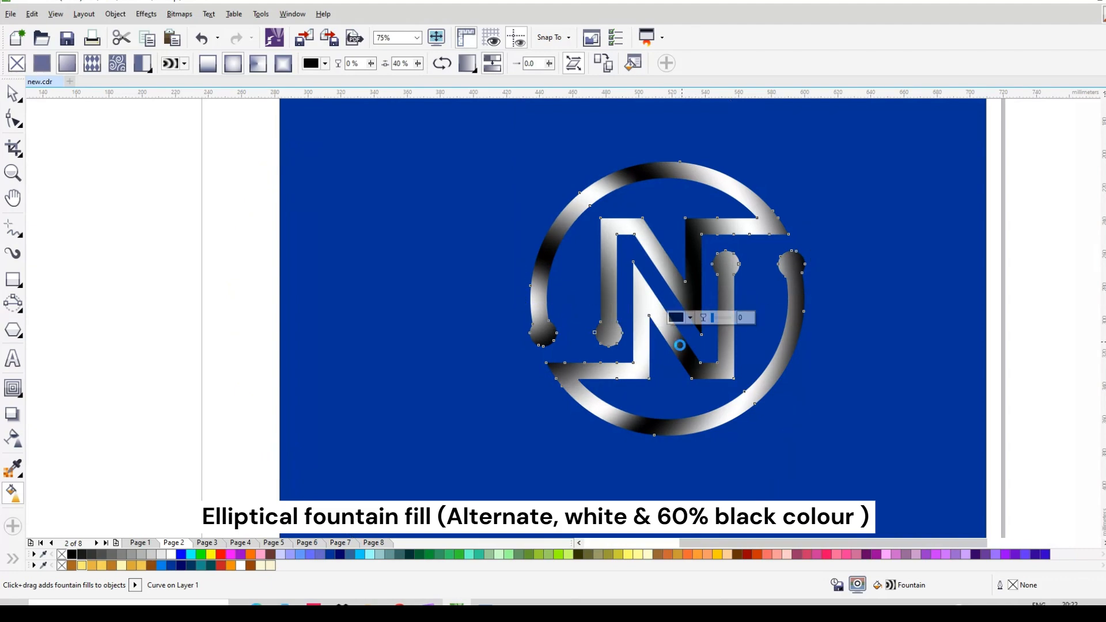
- Recolour the three black stops of the fountain fill, including the end stop, with 60% black
click(575, 301)
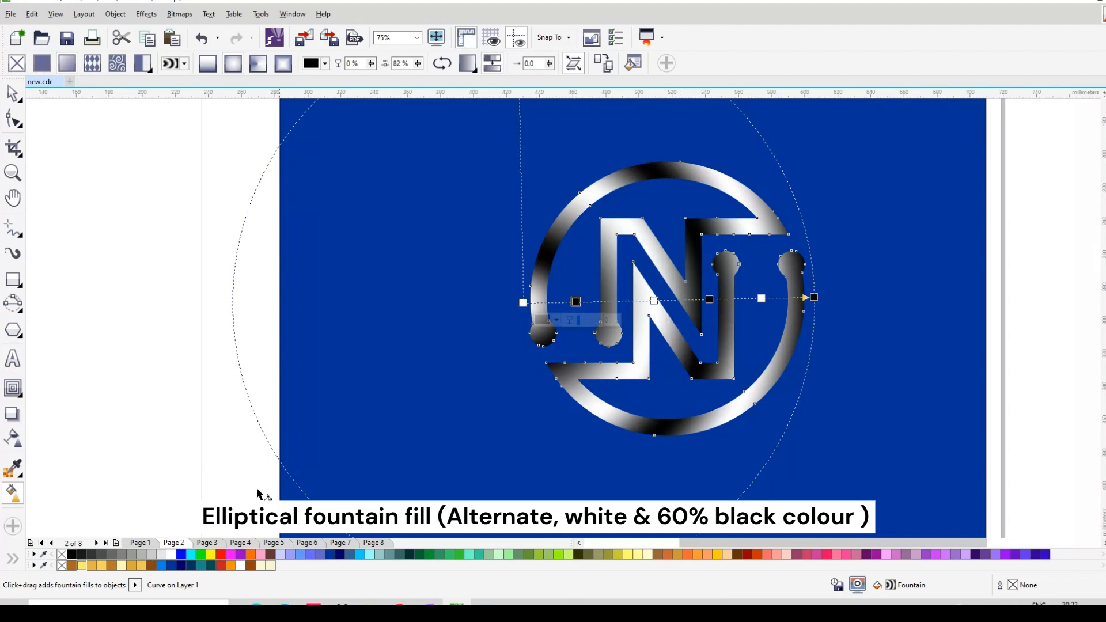
click(113, 555)
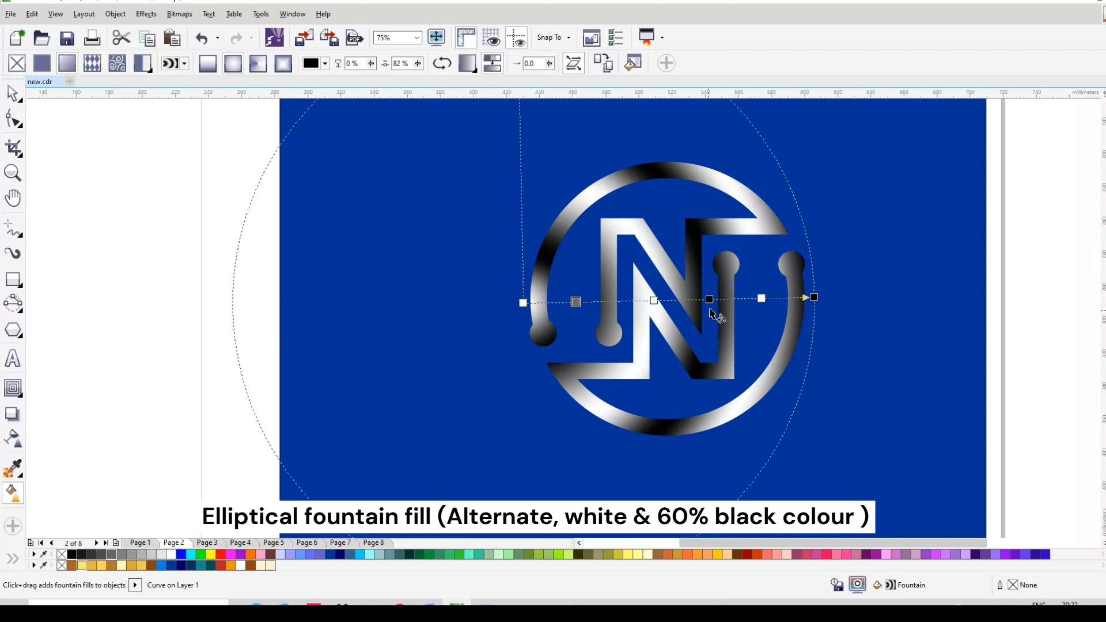
click(709, 299)
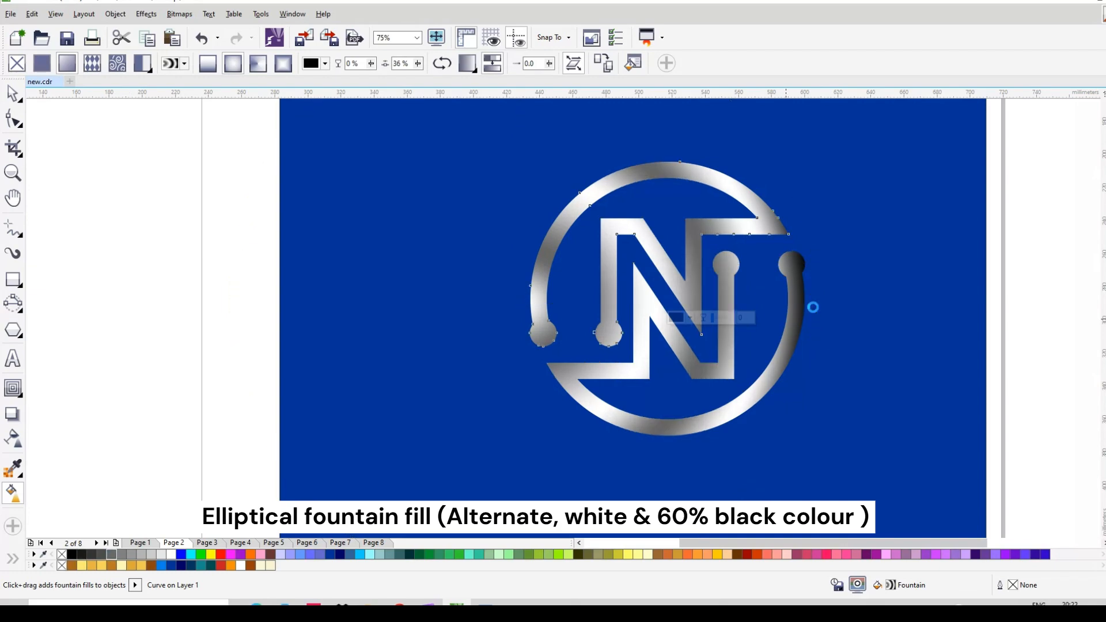
click(813, 296)
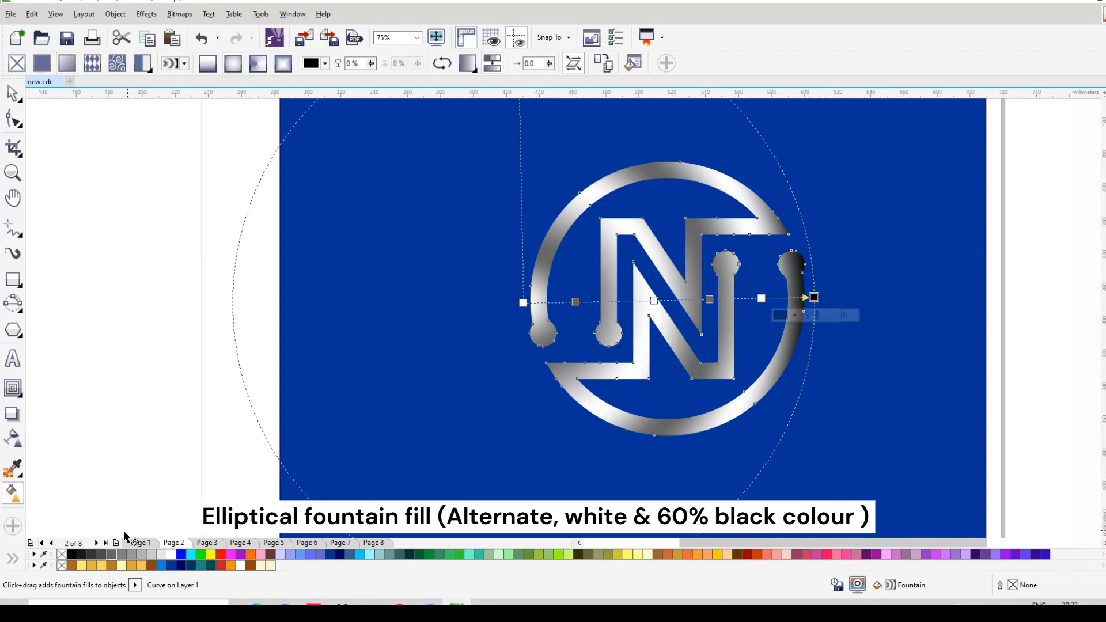
click(113, 554)
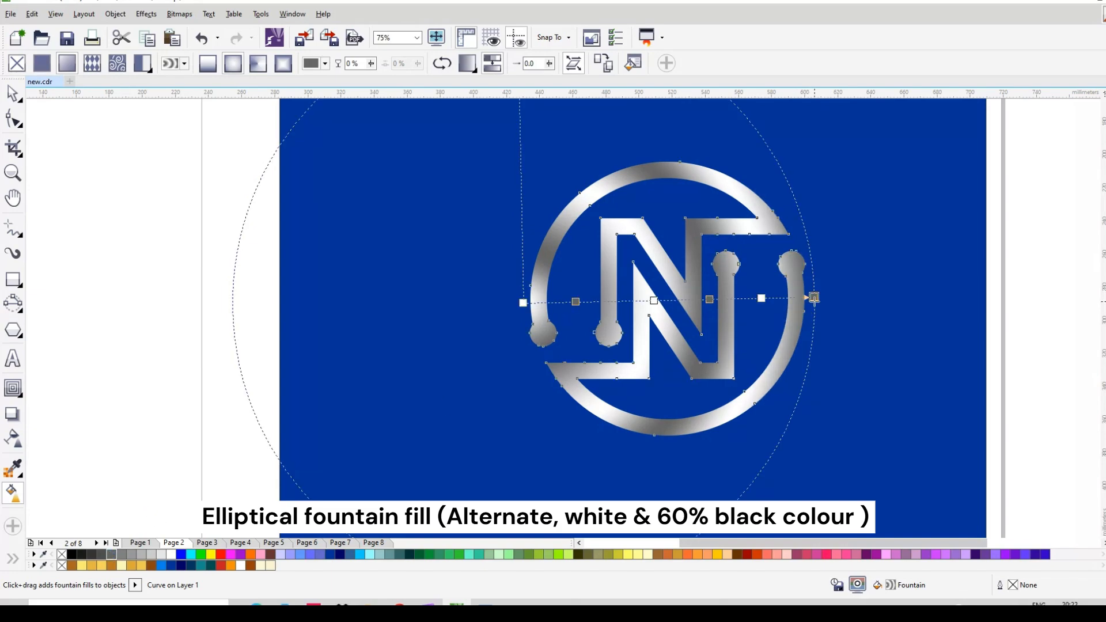
- Pull the fountain fill's end and centre back to the ring's outer edges and leave fill editing
drag(814, 297, 805, 297)
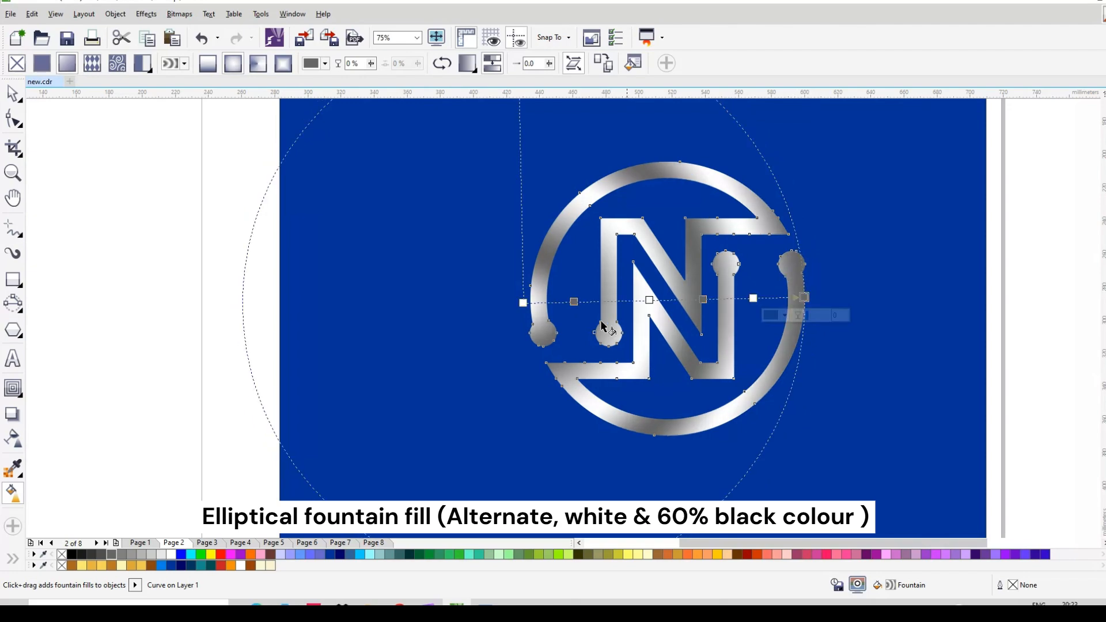
drag(523, 303, 531, 304)
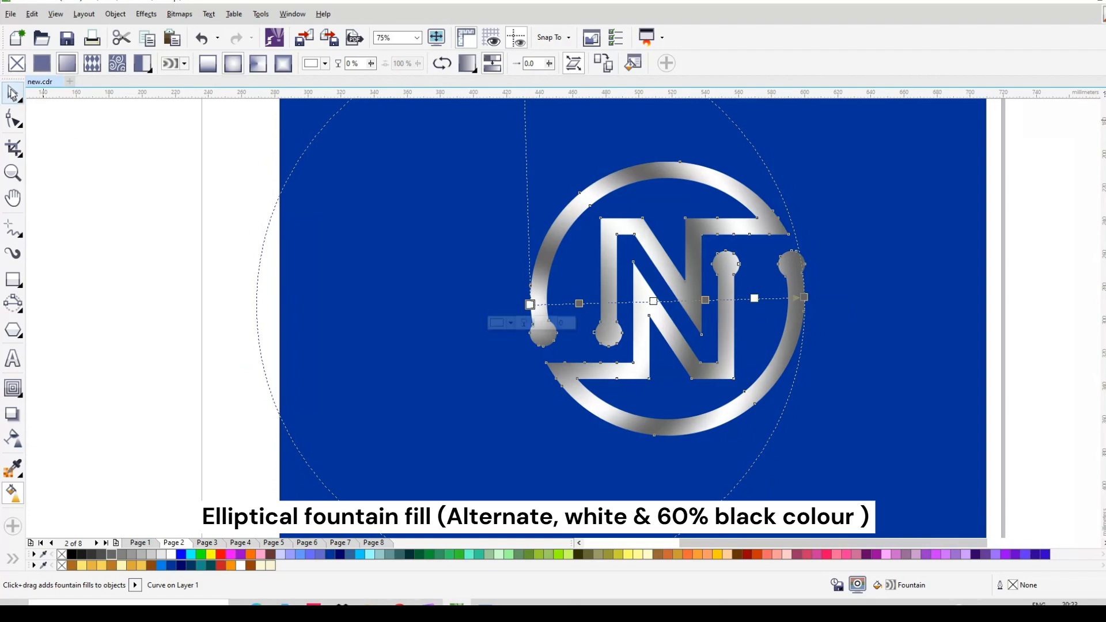
click(12, 93)
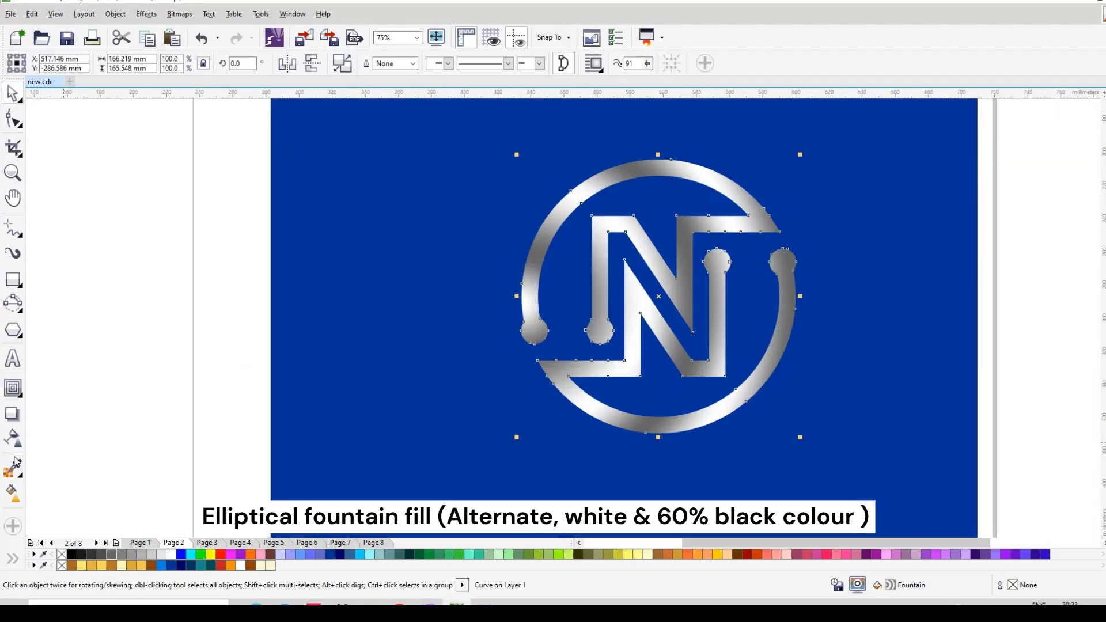
- Add a black drop shadow offset about 3.6 mm right and 2.1 mm down, set its feathering to 8 and deselect the logo
click(12, 414)
drag(743, 351, 800, 381)
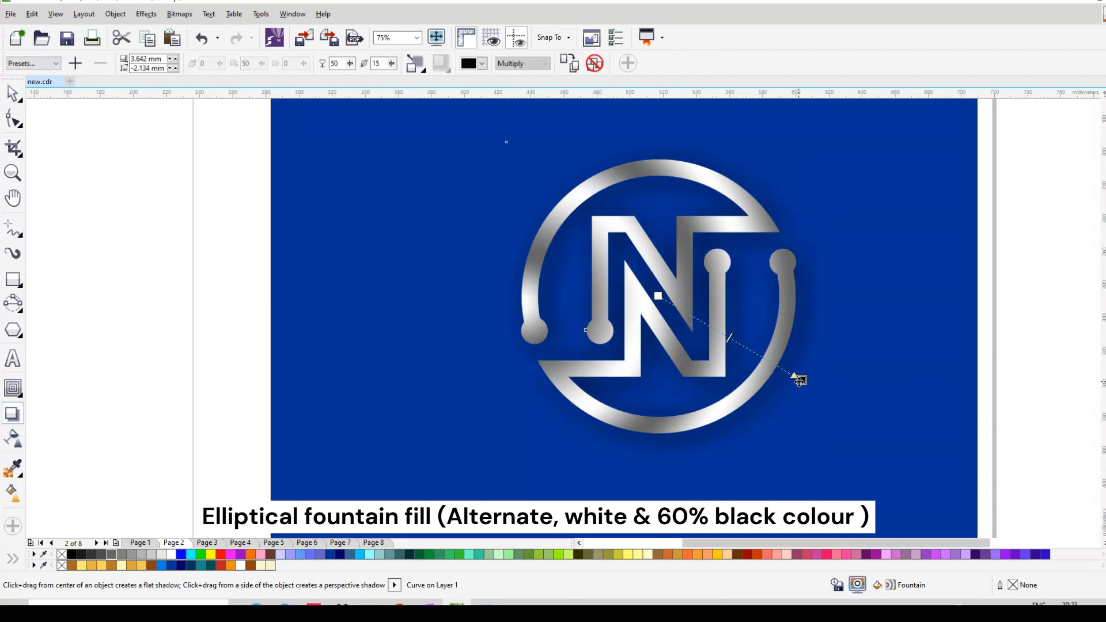
click(376, 64)
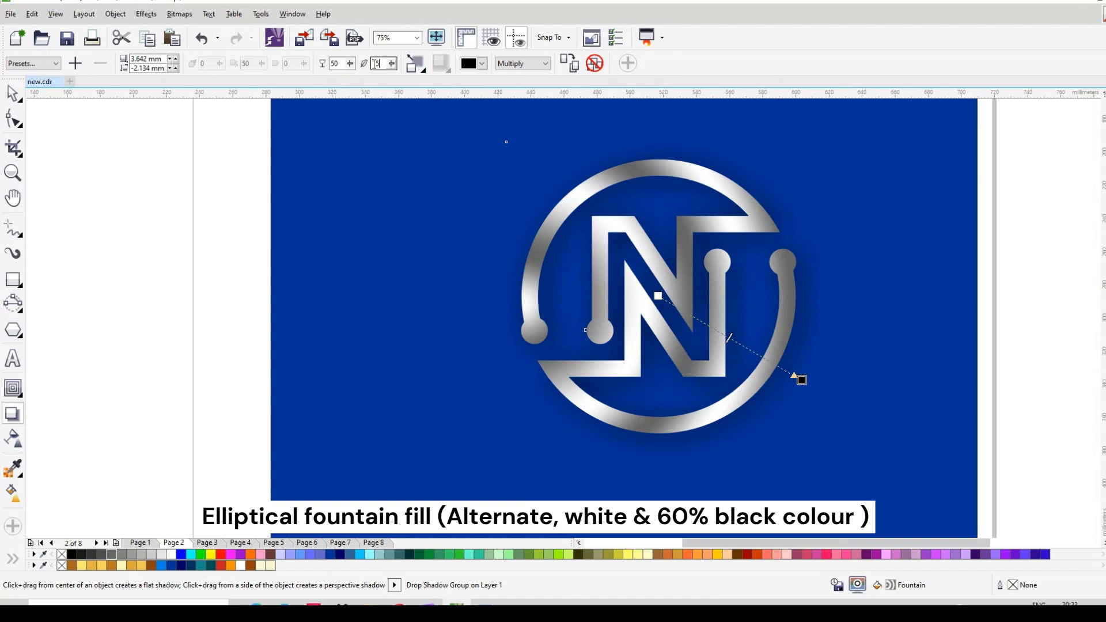
text(8)
key(Return)
click(13, 94)
click(145, 174)
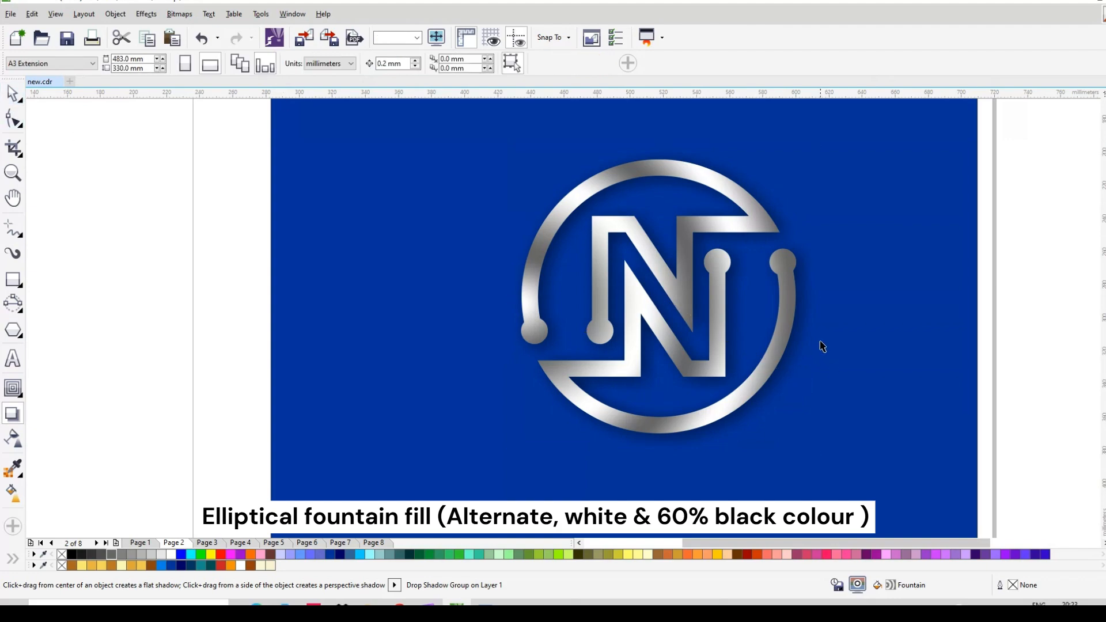
scroll(823, 345, up, 1)
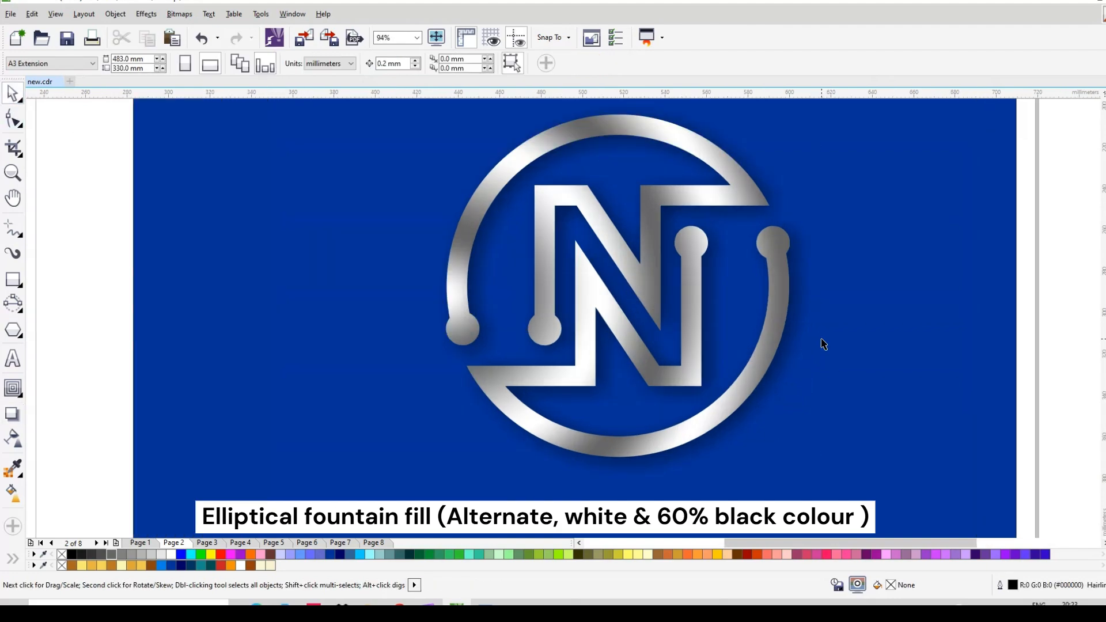